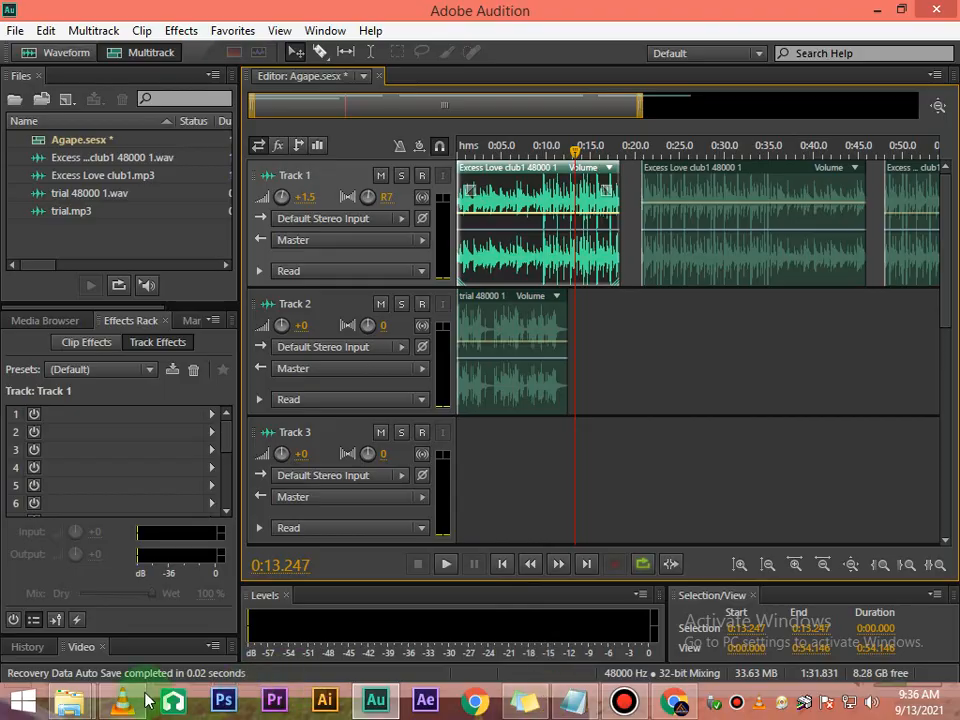
Step: Close the gaps on Track 1 by moving the second and third Excess Love clips directly against the preceding clips
click(882, 14)
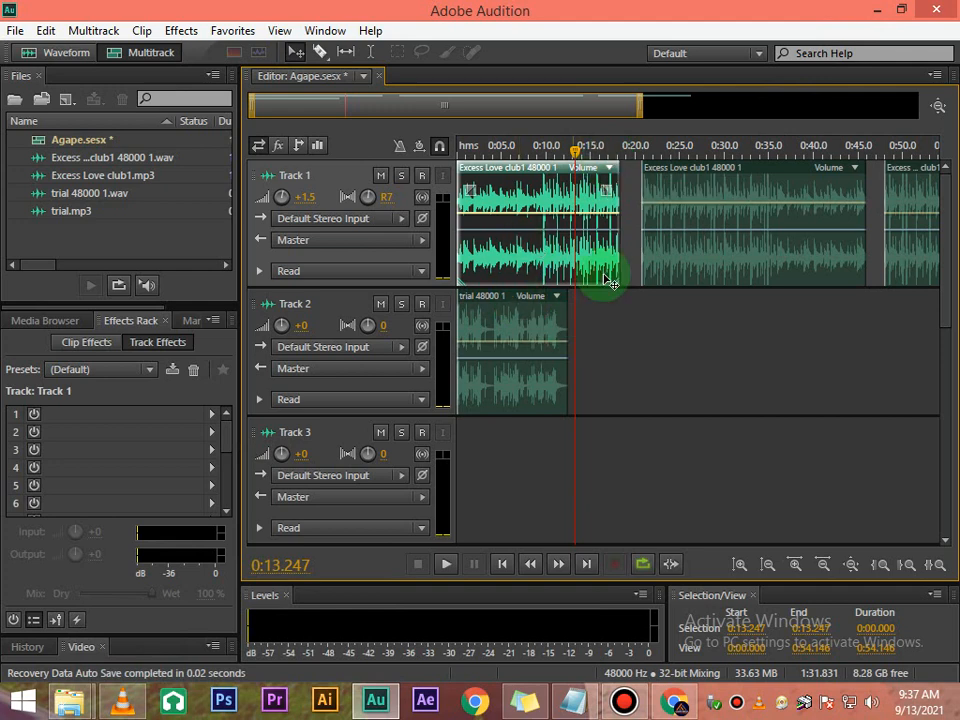
click(693, 170)
drag(693, 170, 672, 170)
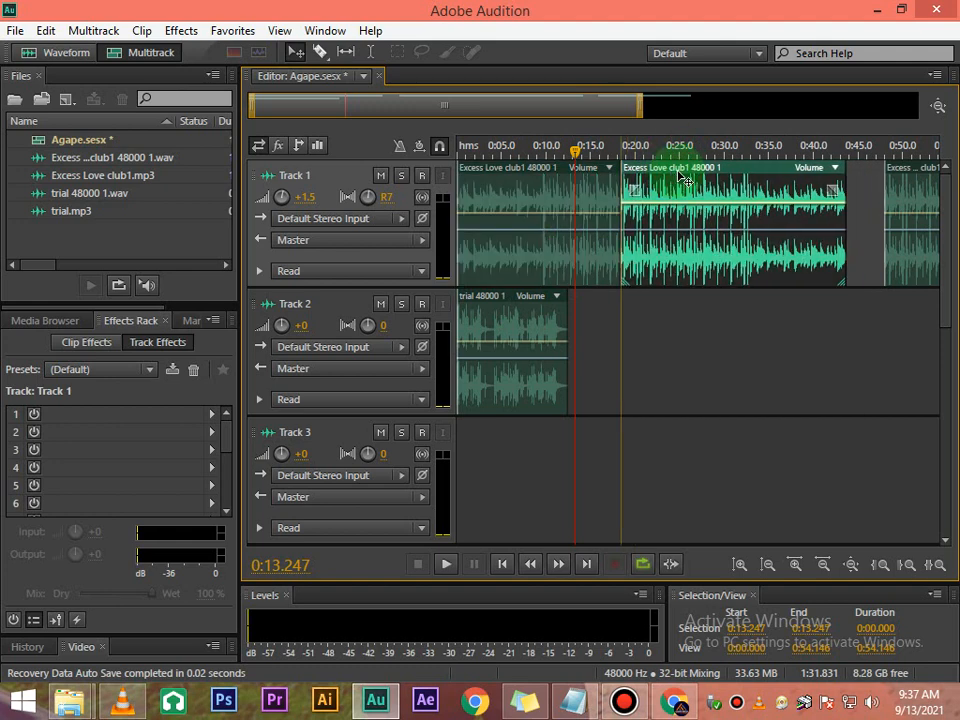
drag(914, 175, 880, 182)
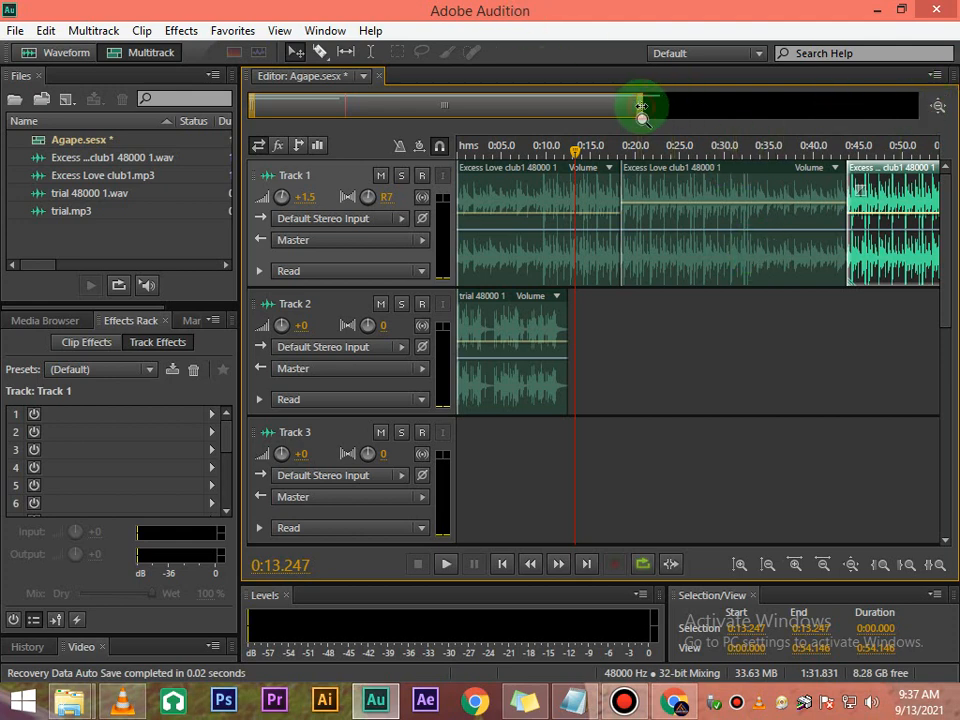
drag(643, 107, 692, 105)
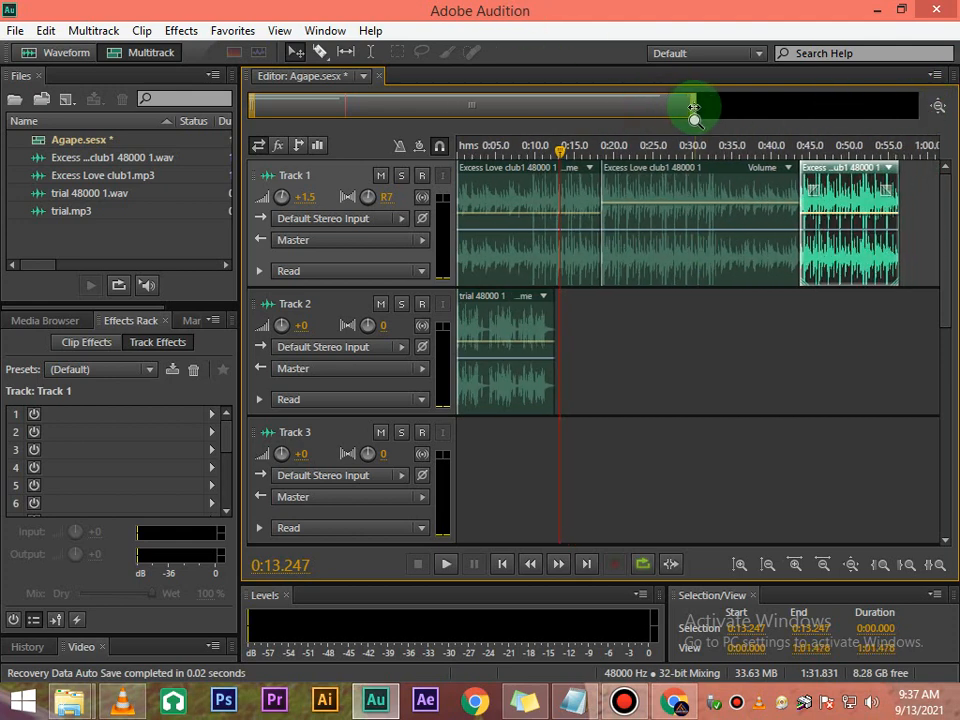
Step: Delete all Excess Love clips from Track 1 and the trial clip from Track 2
click(552, 240)
key(Delete)
click(688, 168)
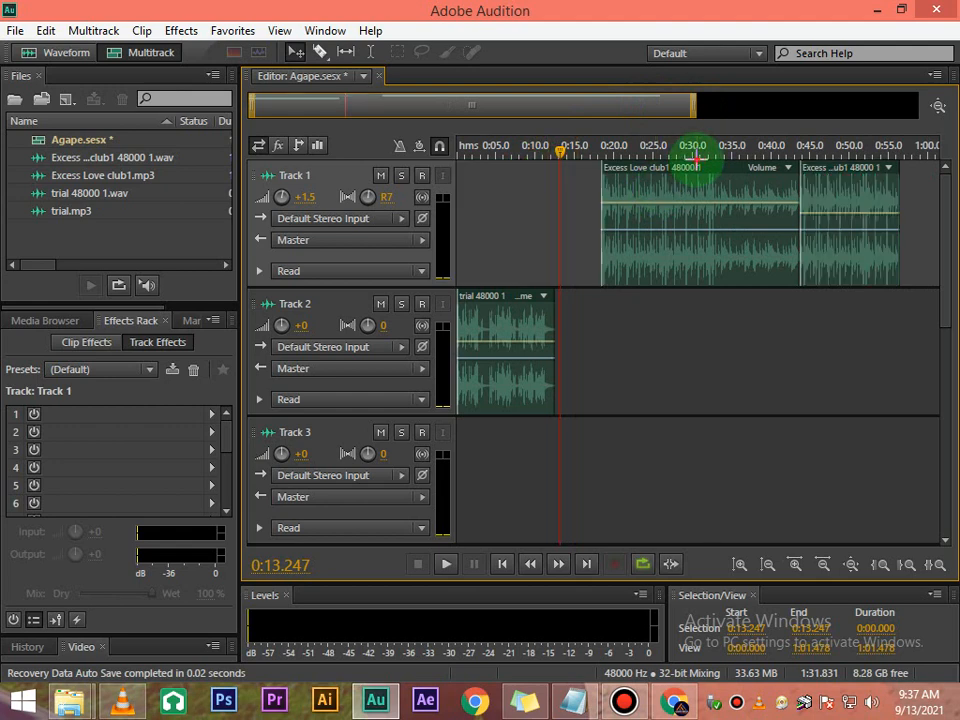
click(542, 205)
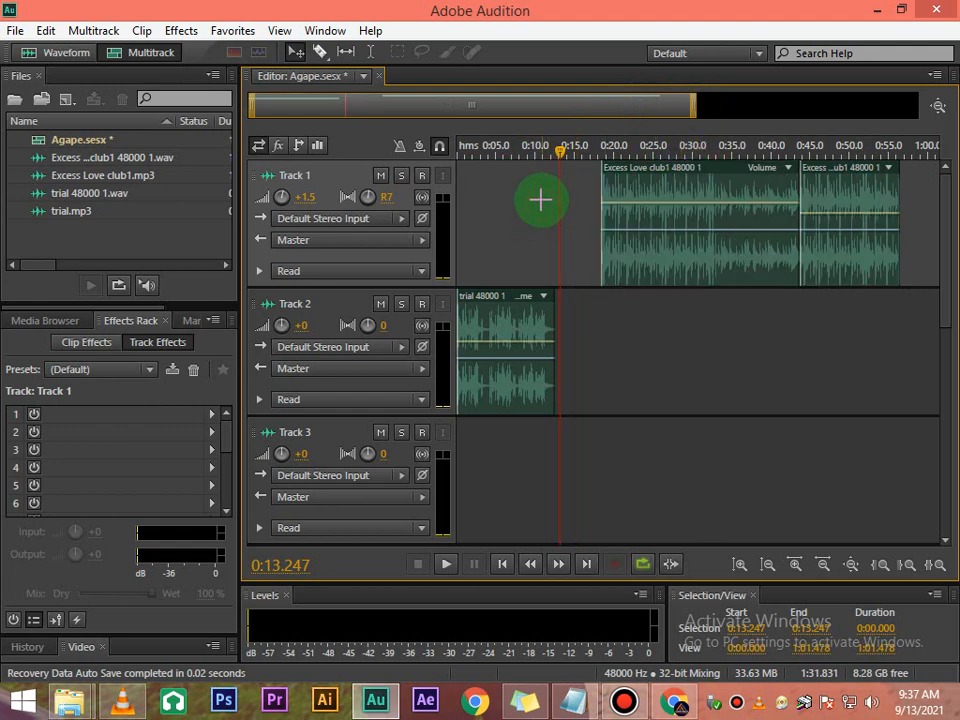
drag(557, 217, 776, 214)
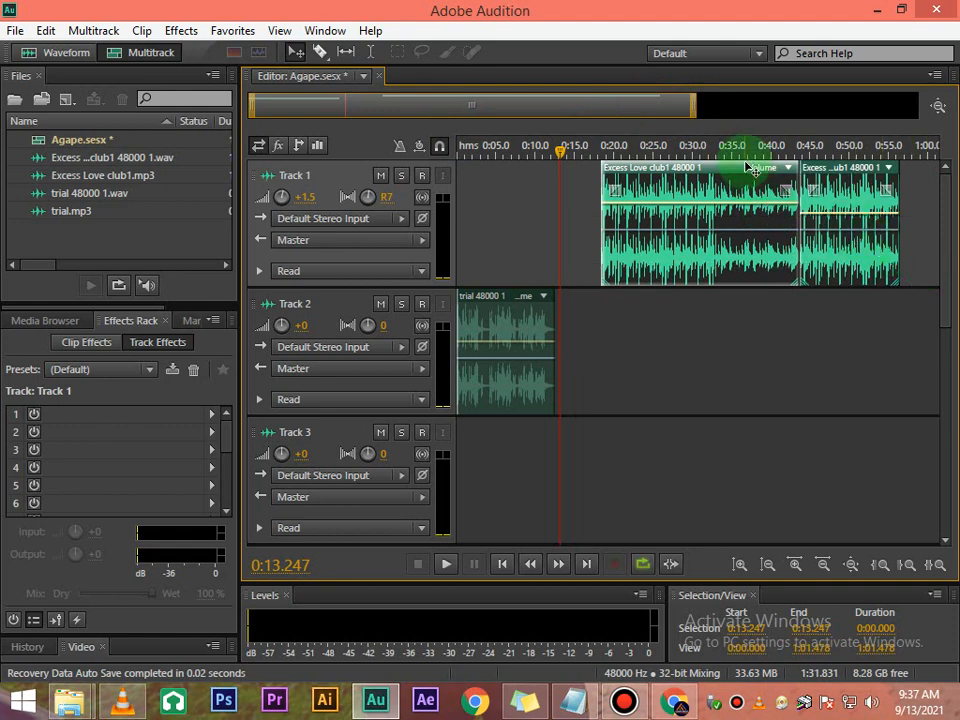
key(Delete)
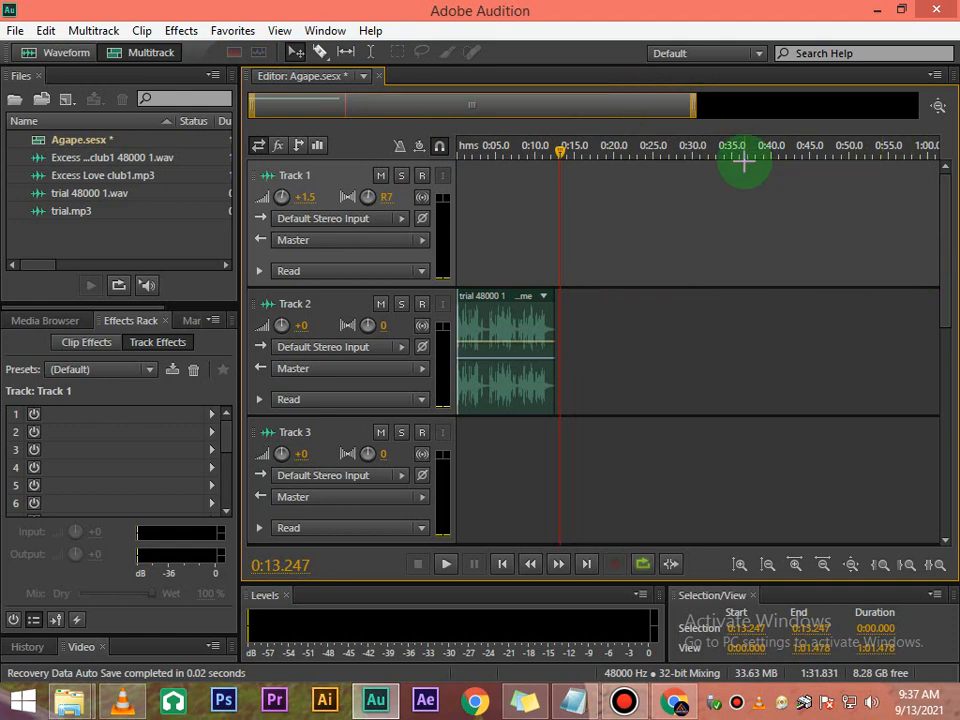
click(507, 297)
key(Delete)
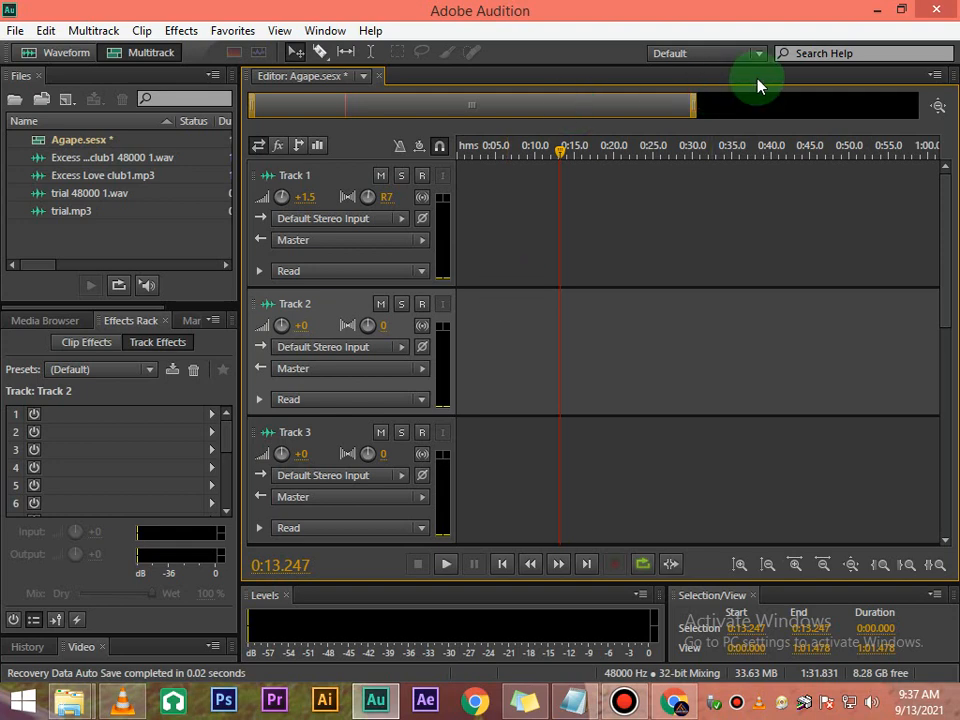
Step: Bring the No Fear instrumental audio file from the desktop into Track 1 near the start of the timeline
click(874, 10)
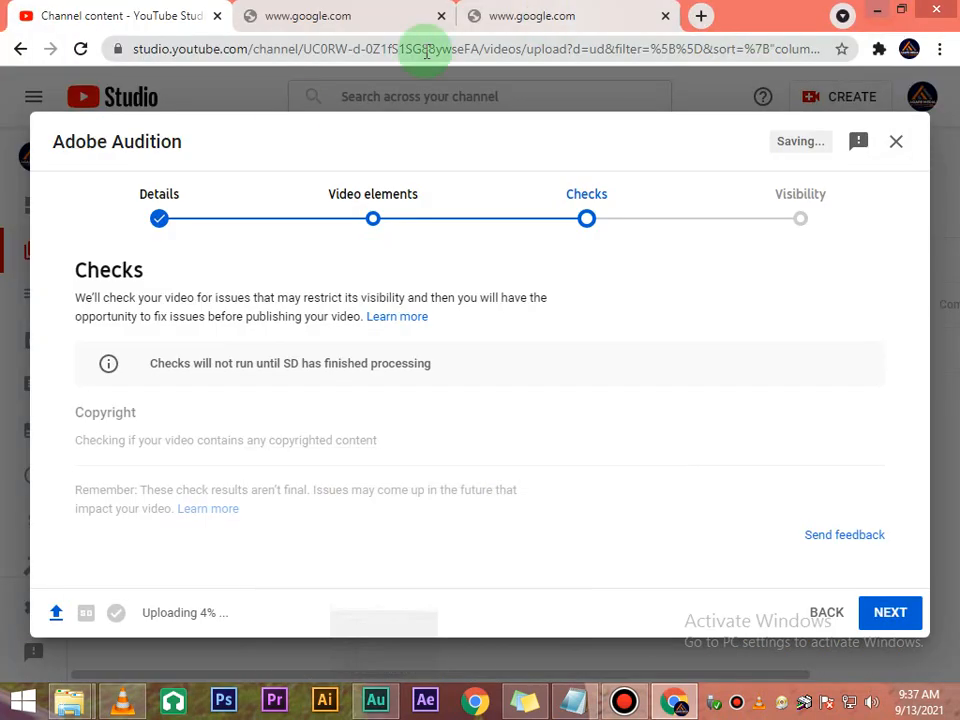
click(882, 10)
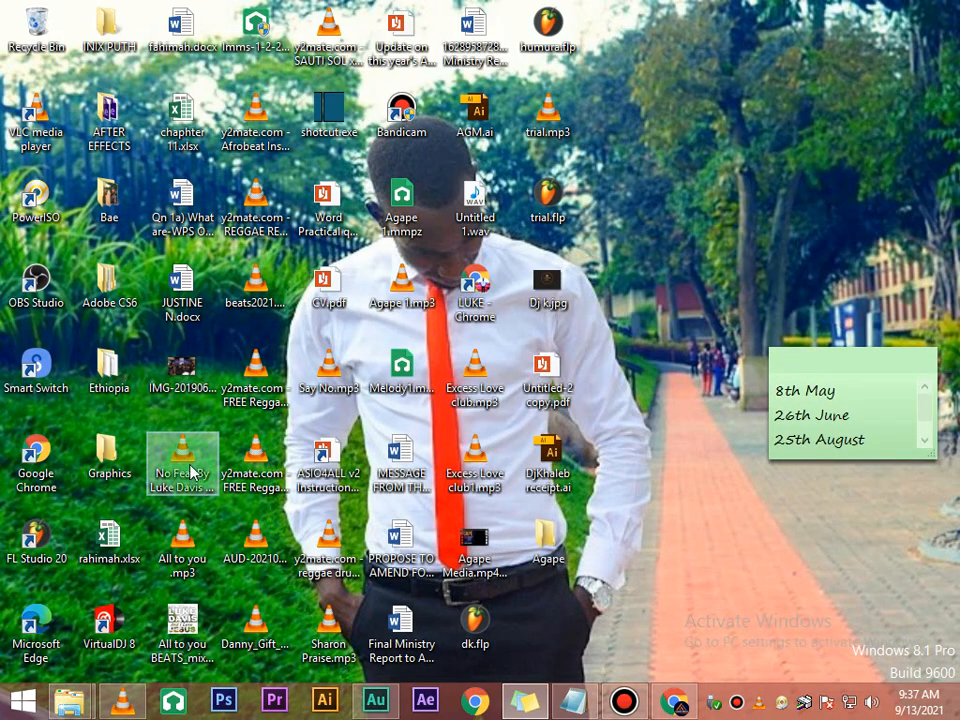
drag(190, 485, 467, 257)
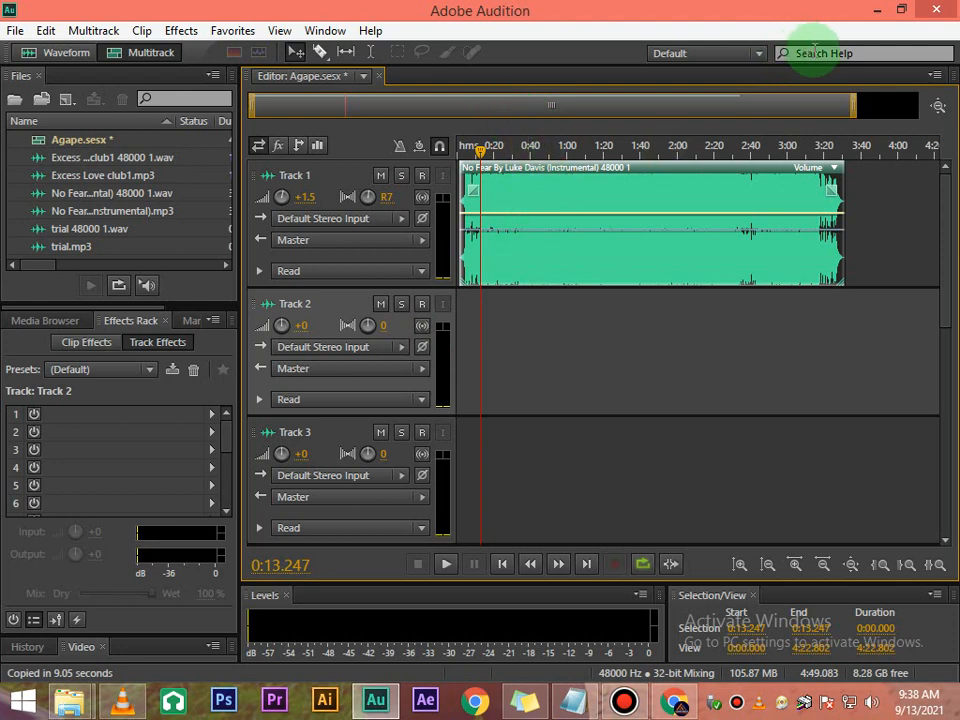
Step: Place the playhead at about 0:39.8 over the instrumental clip
drag(858, 105, 345, 150)
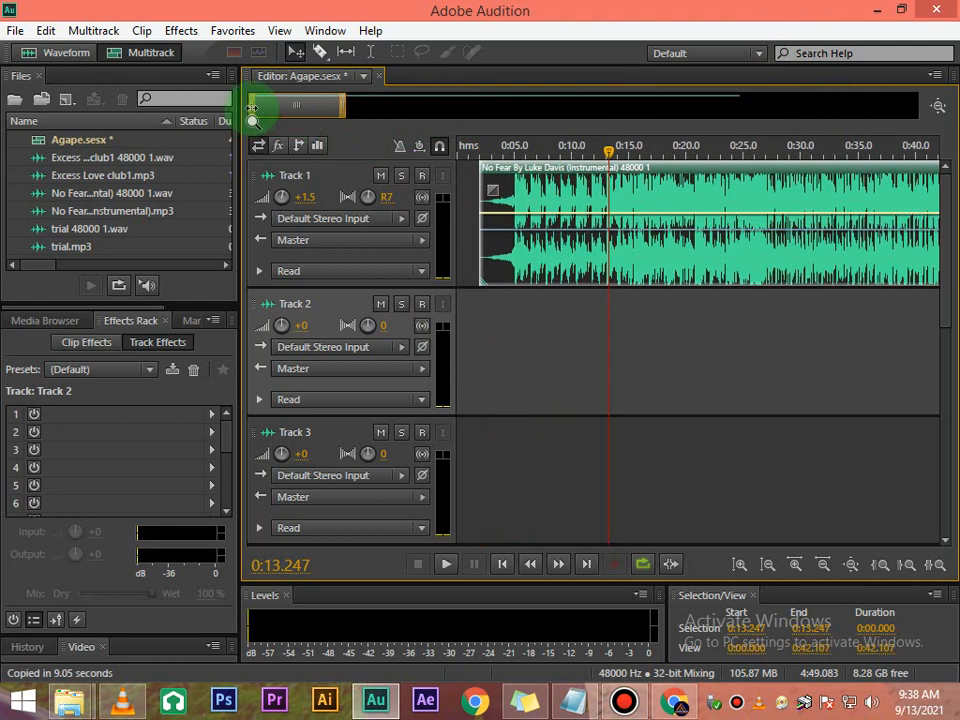
drag(249, 99, 339, 125)
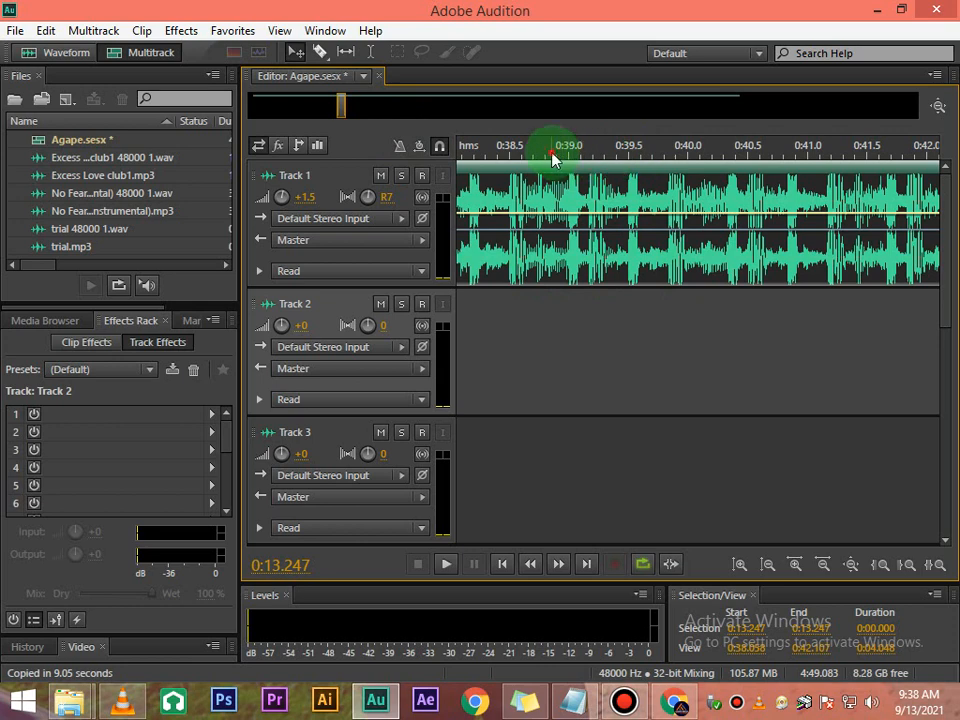
drag(553, 158, 618, 148)
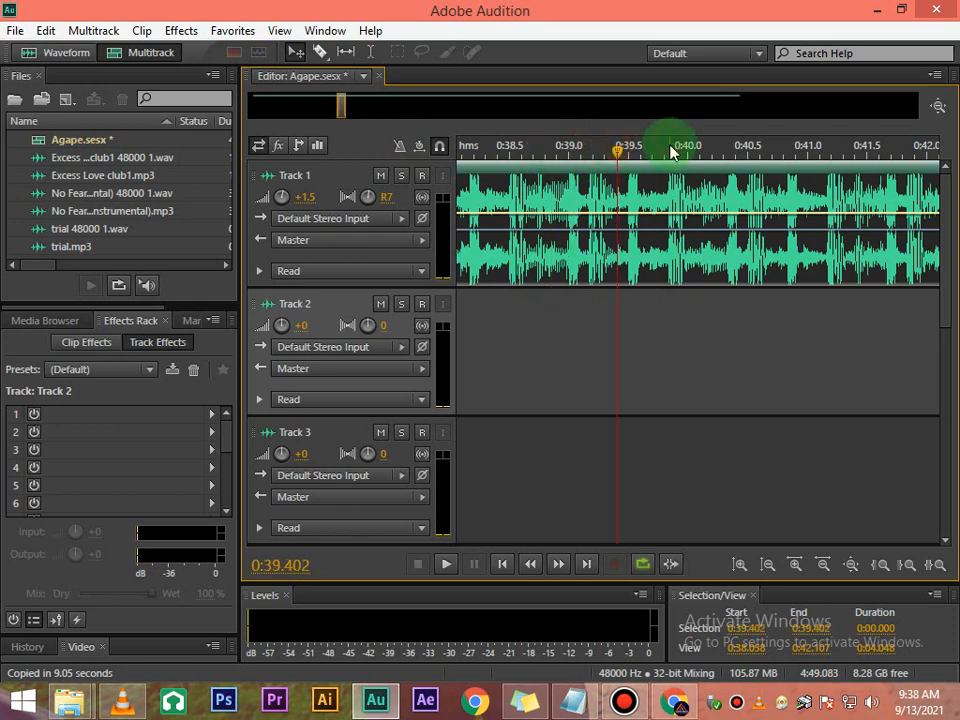
click(670, 150)
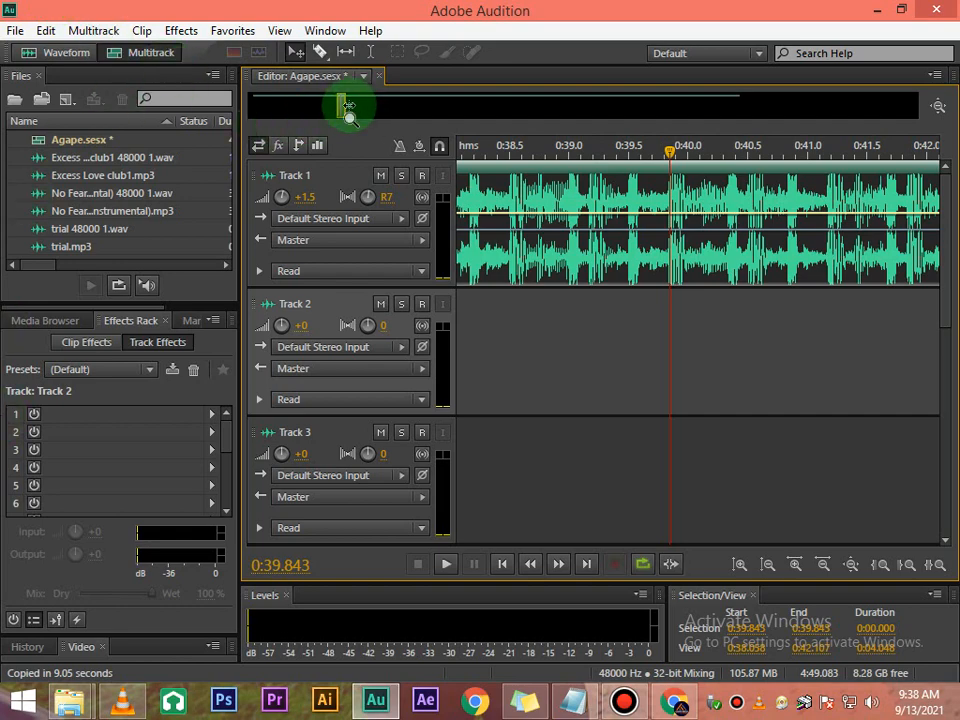
drag(348, 110, 368, 112)
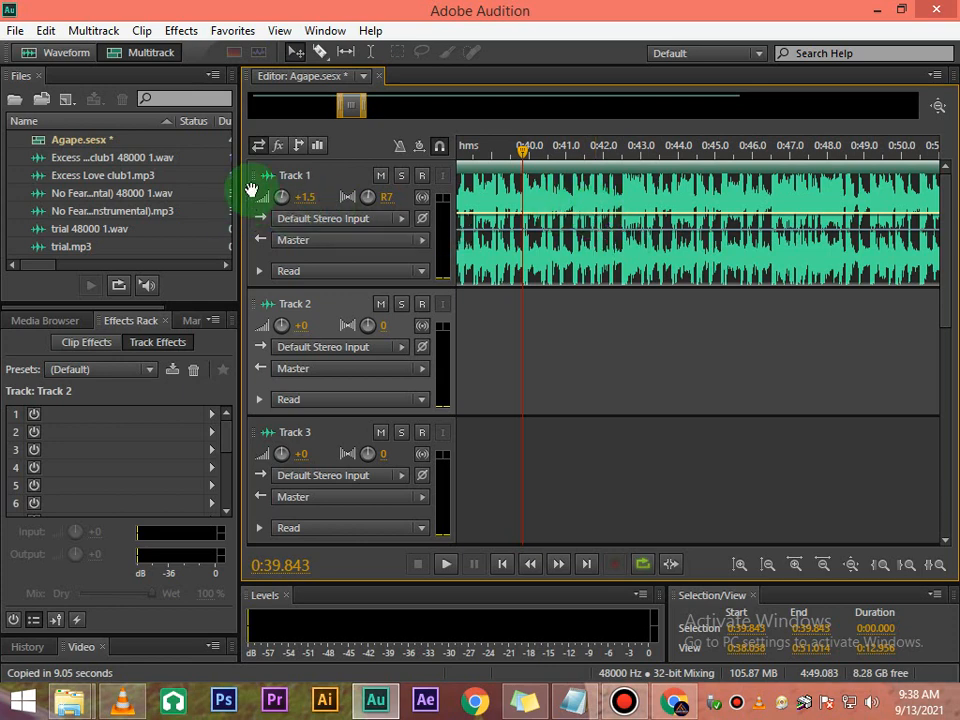
Step: Adjust Track 1's volume up and down, leaving it at +0.3
drag(281, 197, 287, 195)
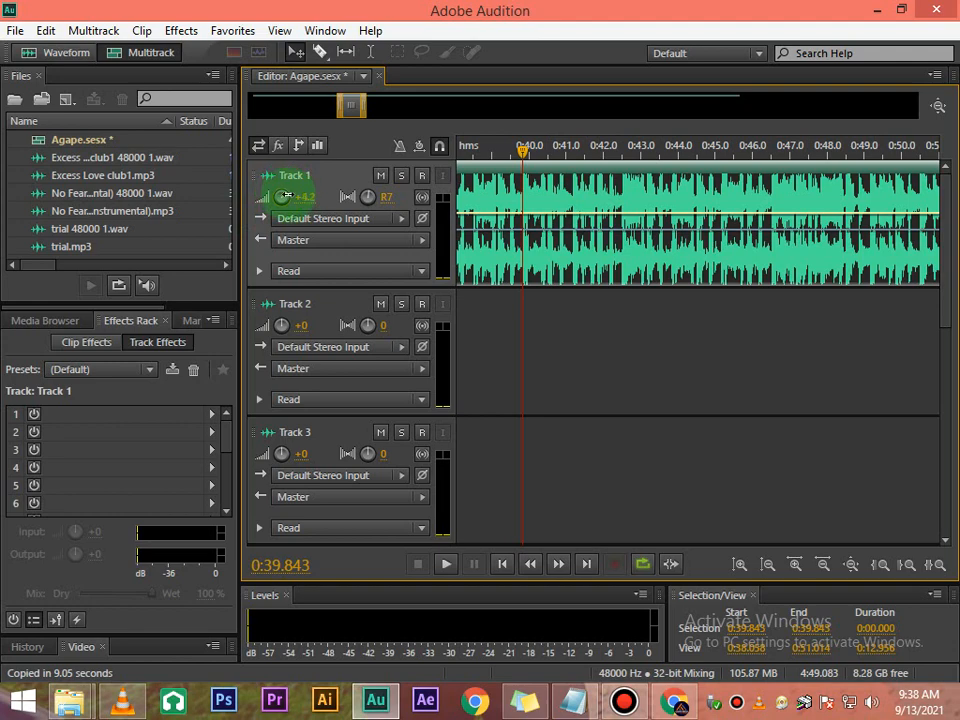
click(673, 699)
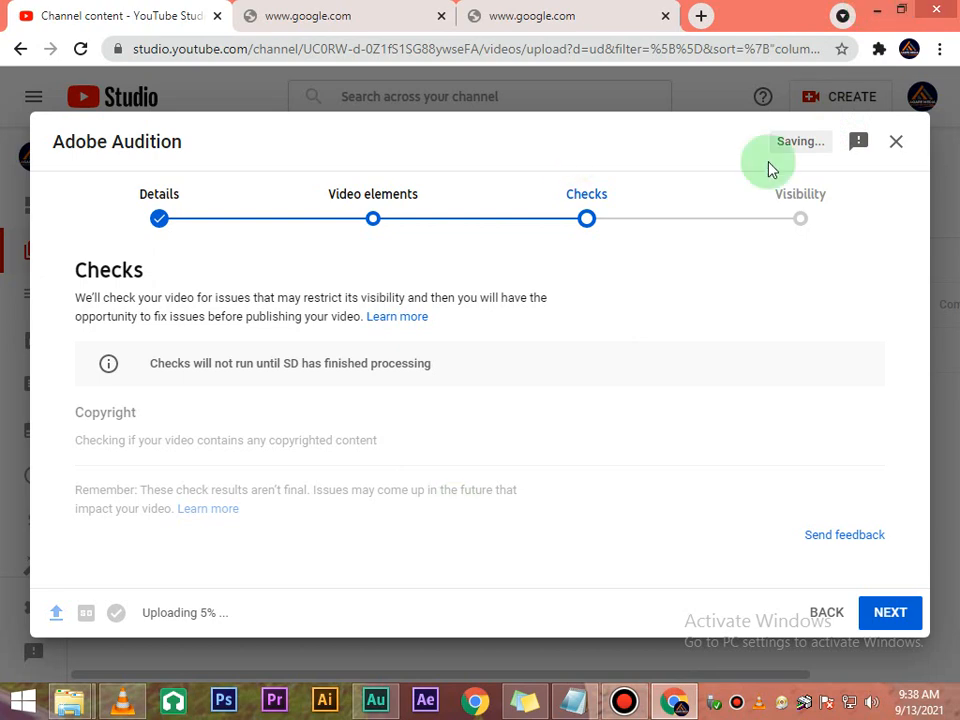
click(877, 9)
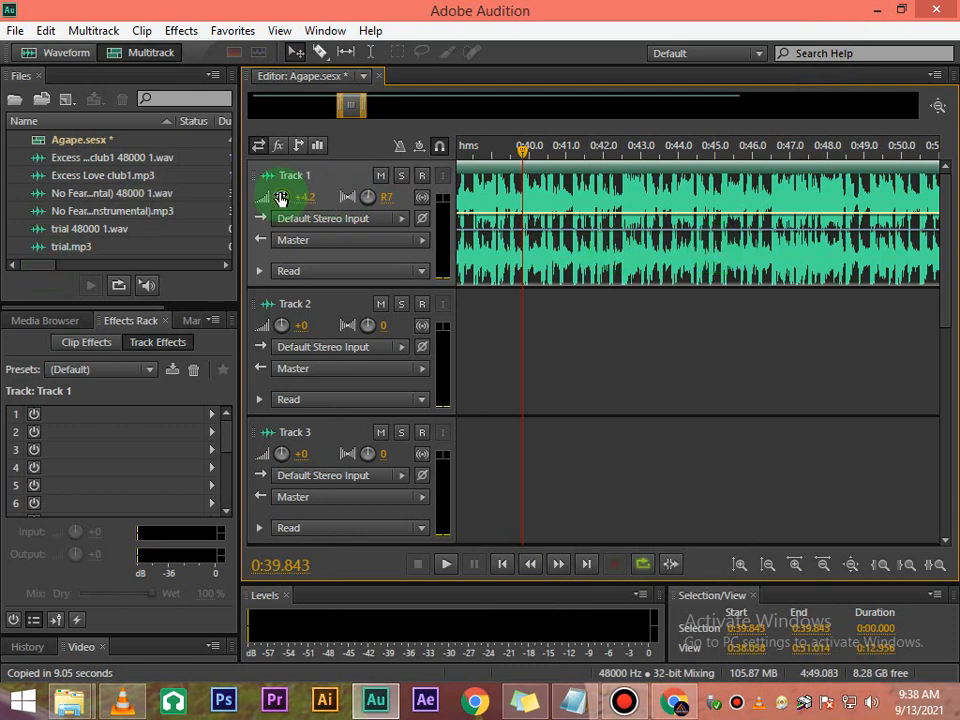
drag(283, 197, 268, 212)
drag(263, 198, 284, 205)
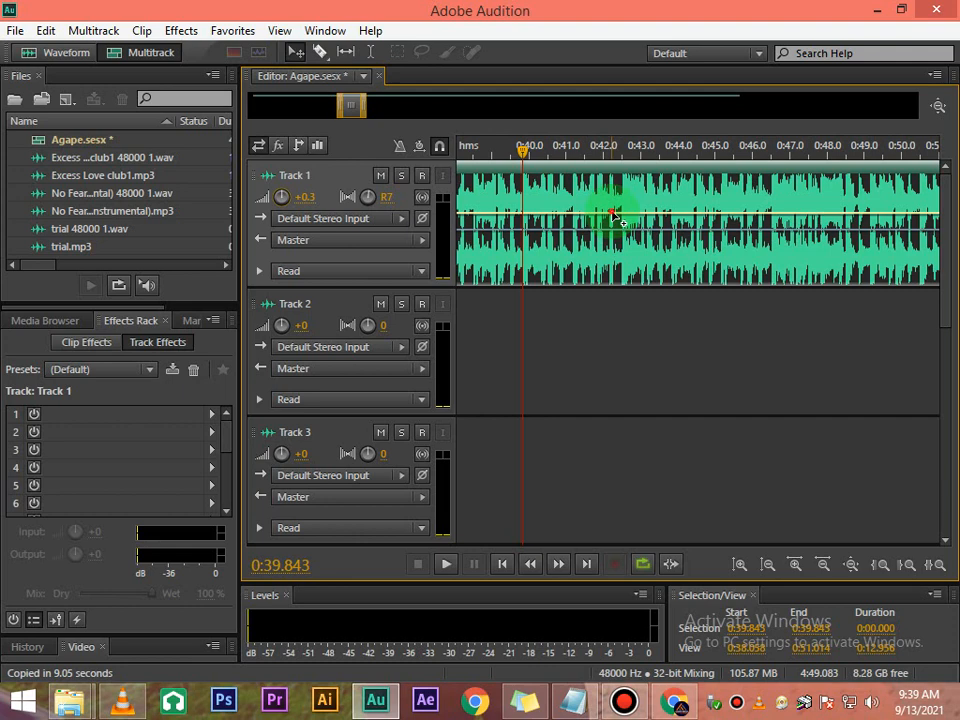
Step: Try different heights of the instrumental clip's volume envelope, undo one change, and leave the envelope at about +3.2 dB
drag(612, 213, 632, 181)
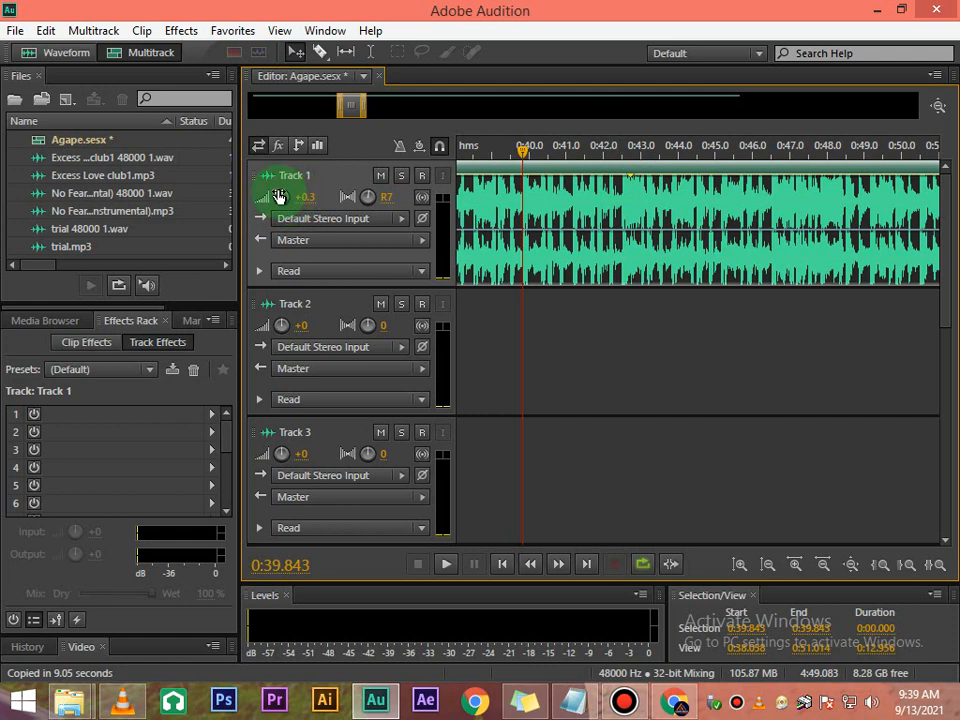
mouse_move(281, 196)
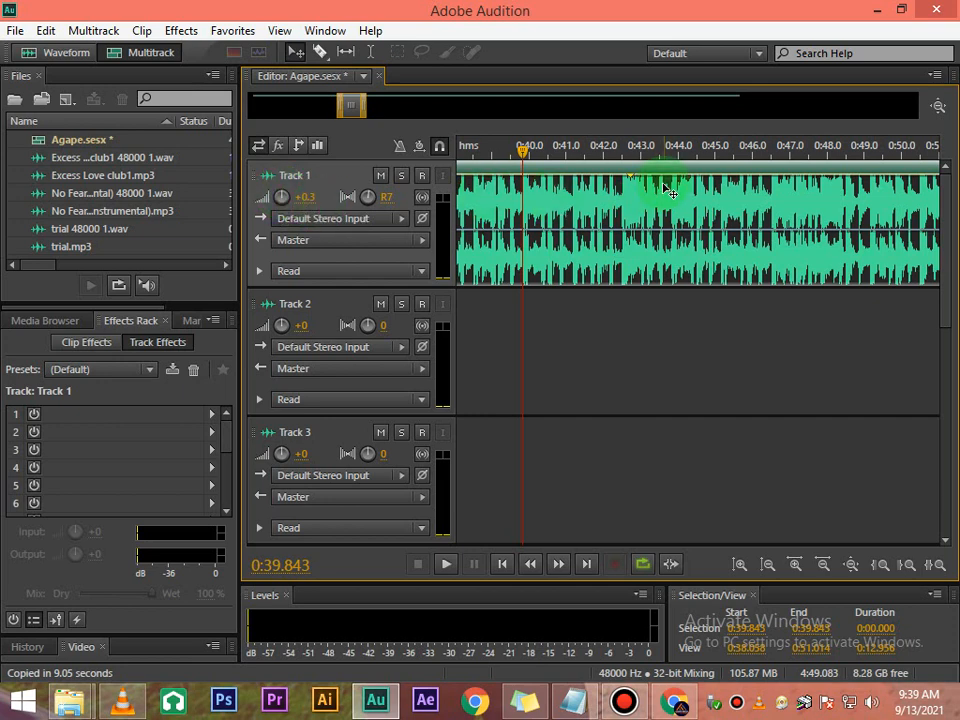
drag(630, 180, 628, 212)
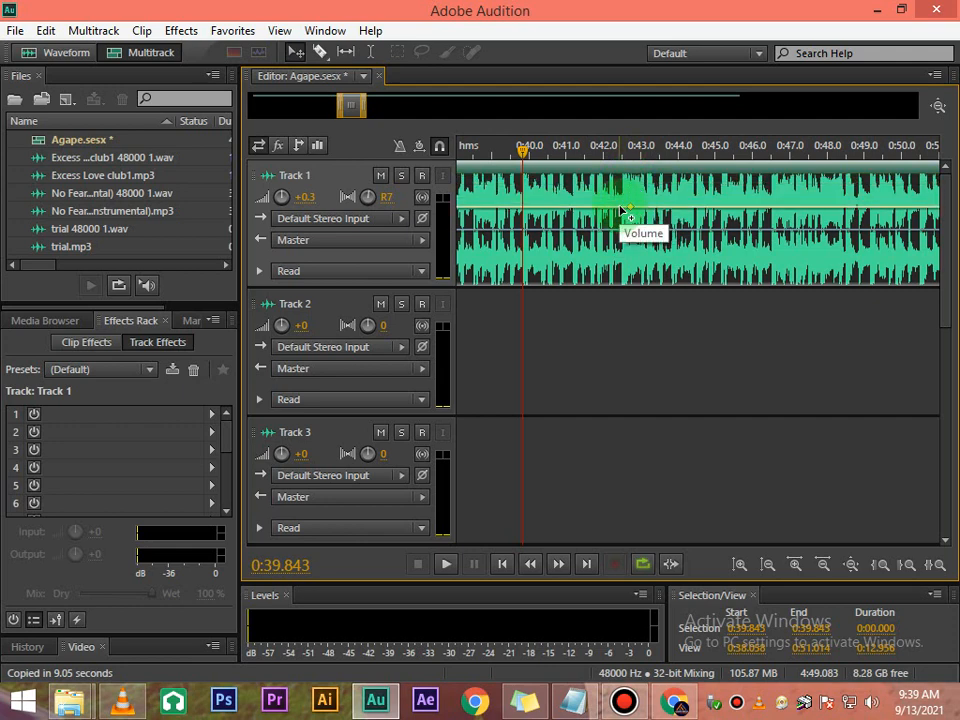
key(ctrl+z)
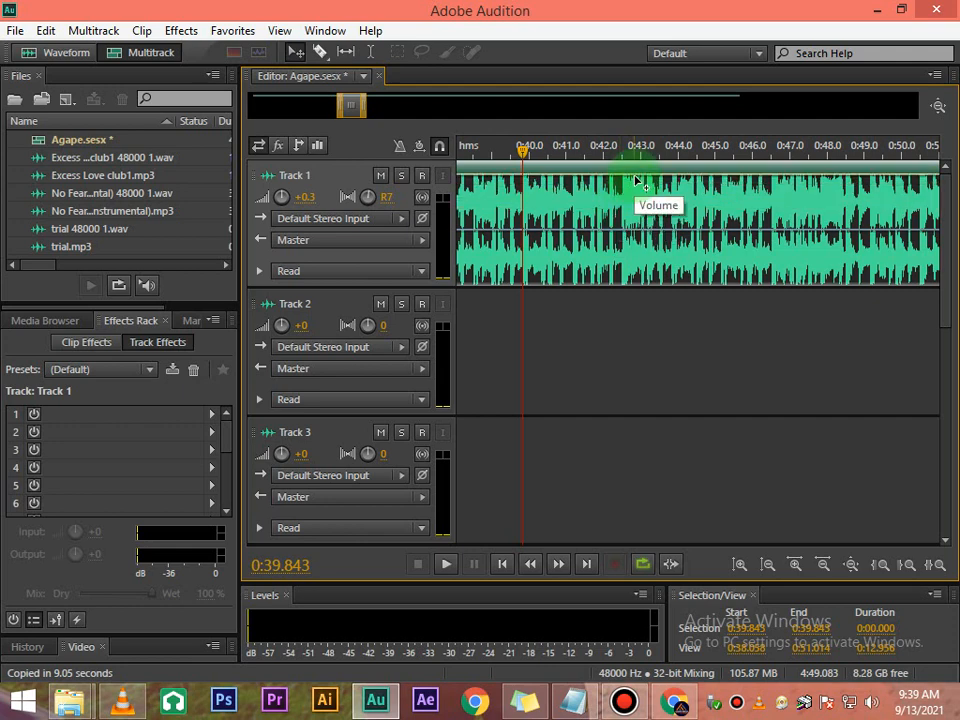
mouse_move(634, 184)
mouse_down()
mouse_move(634, 215)
mouse_move(636, 202)
mouse_up()
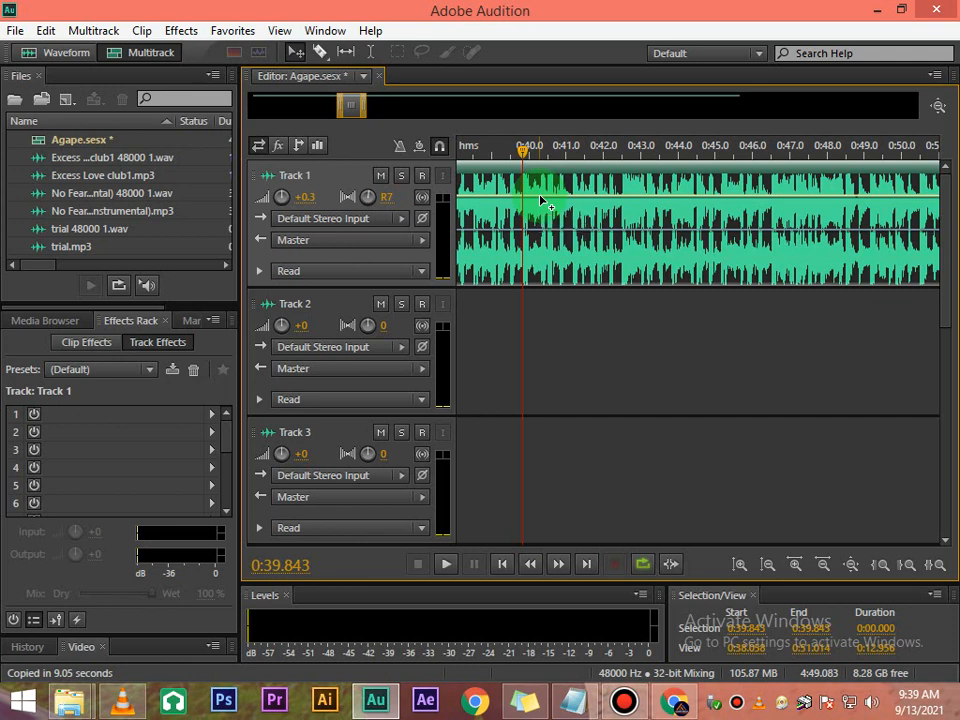
mouse_move(539, 197)
mouse_down()
mouse_move(536, 182)
mouse_move(552, 222)
mouse_move(553, 206)
mouse_move(547, 273)
mouse_move(548, 208)
mouse_move(561, 208)
mouse_move(562, 219)
mouse_move(556, 207)
mouse_up()
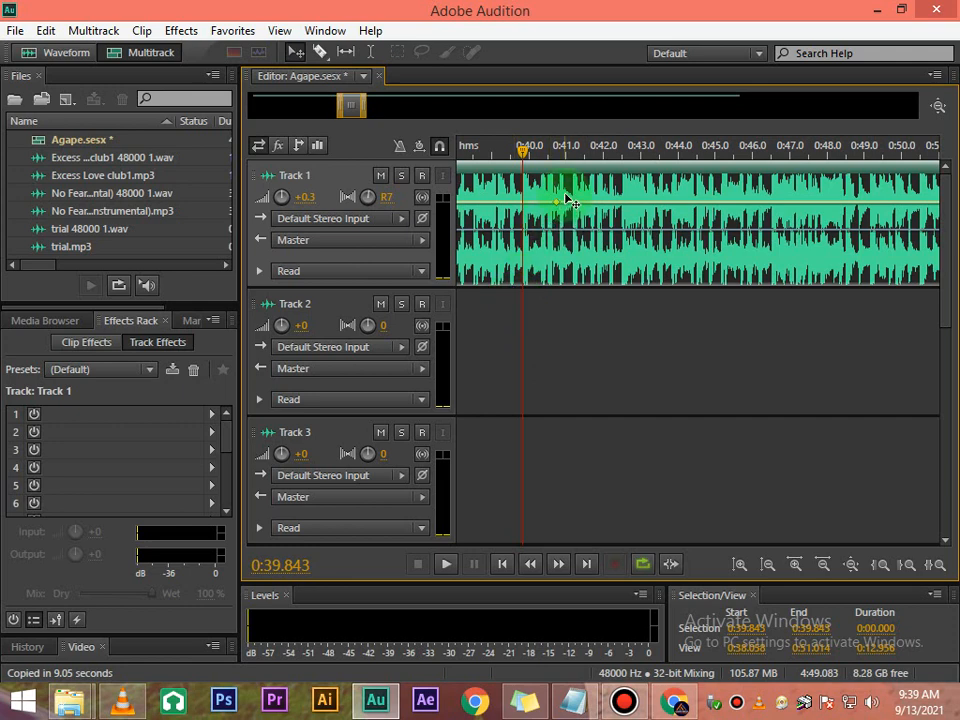
mouse_move(558, 206)
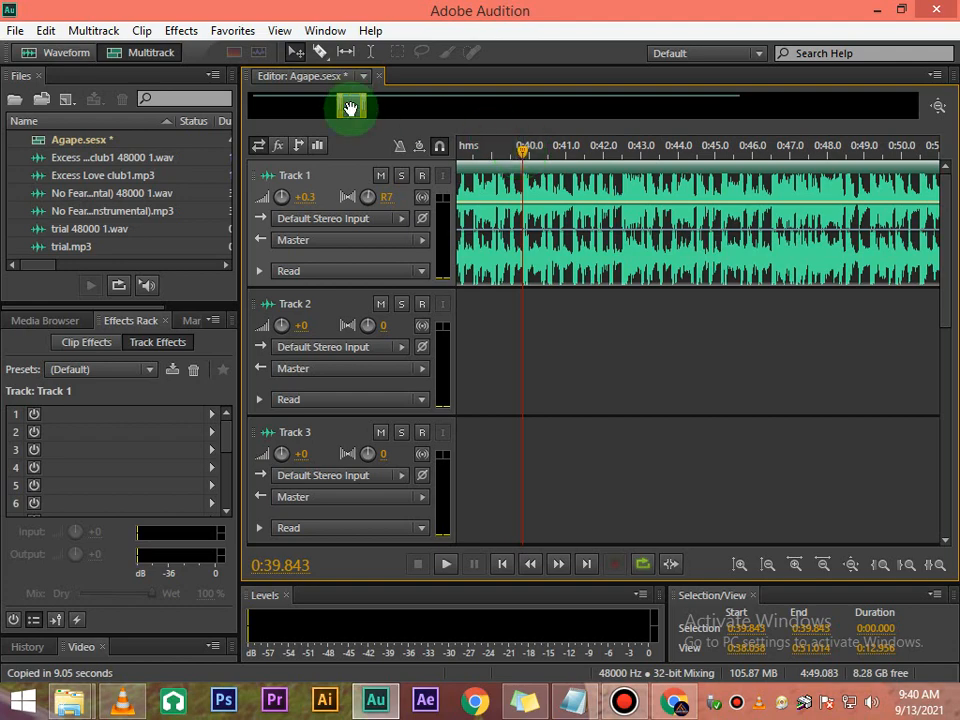
Step: Fade out the clip's ending with volume keyframes at about 3:15 and the clip end, lowering the last one to the bottom
drag(349, 107, 757, 114)
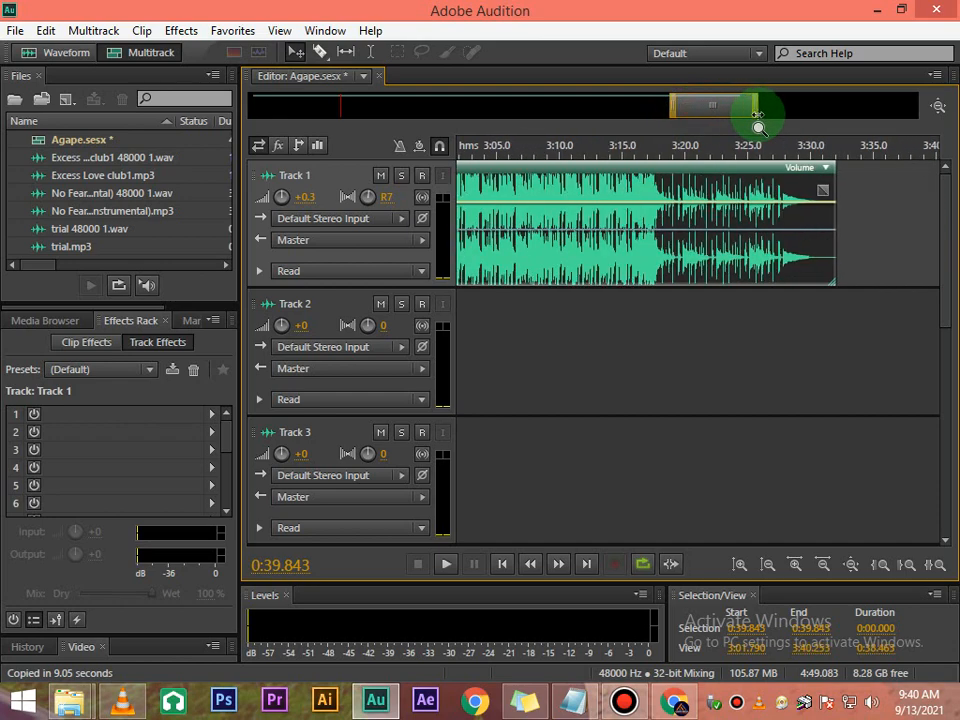
click(627, 203)
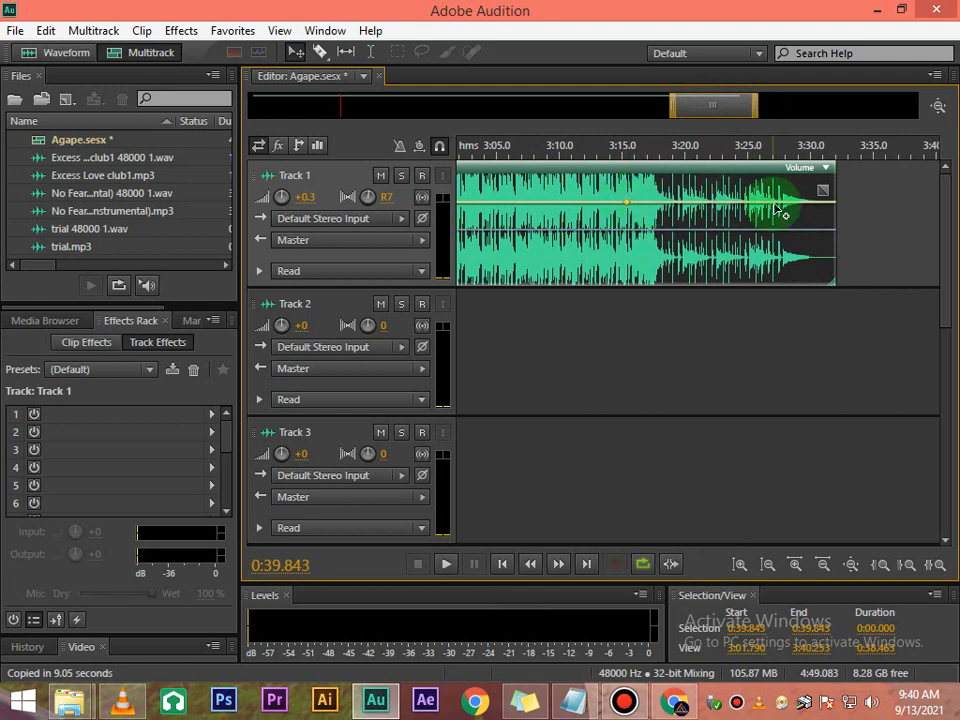
click(828, 203)
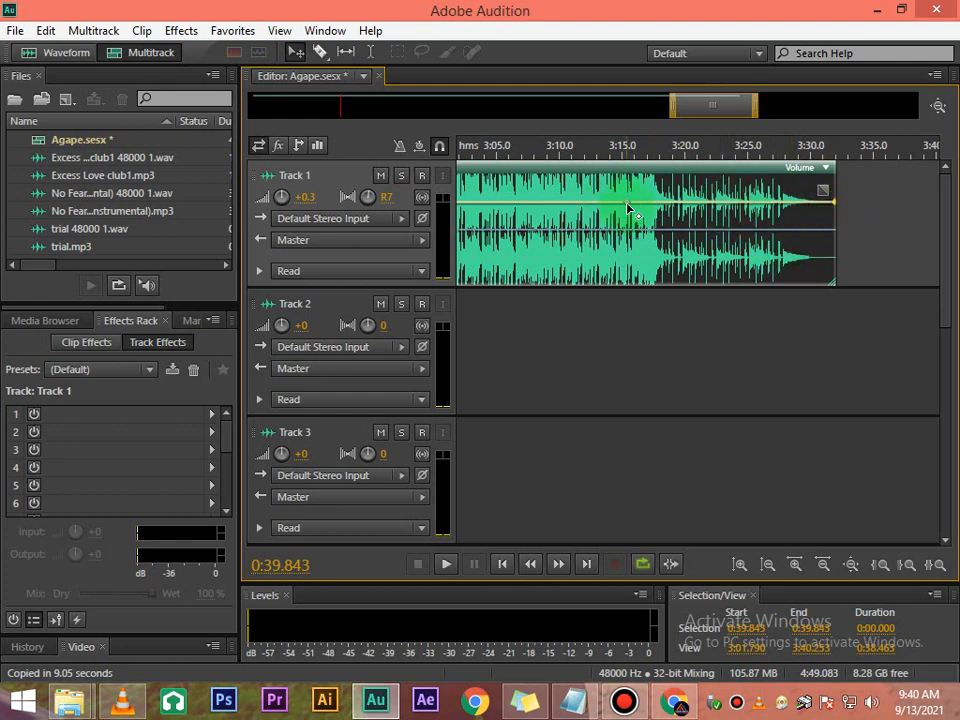
click(830, 204)
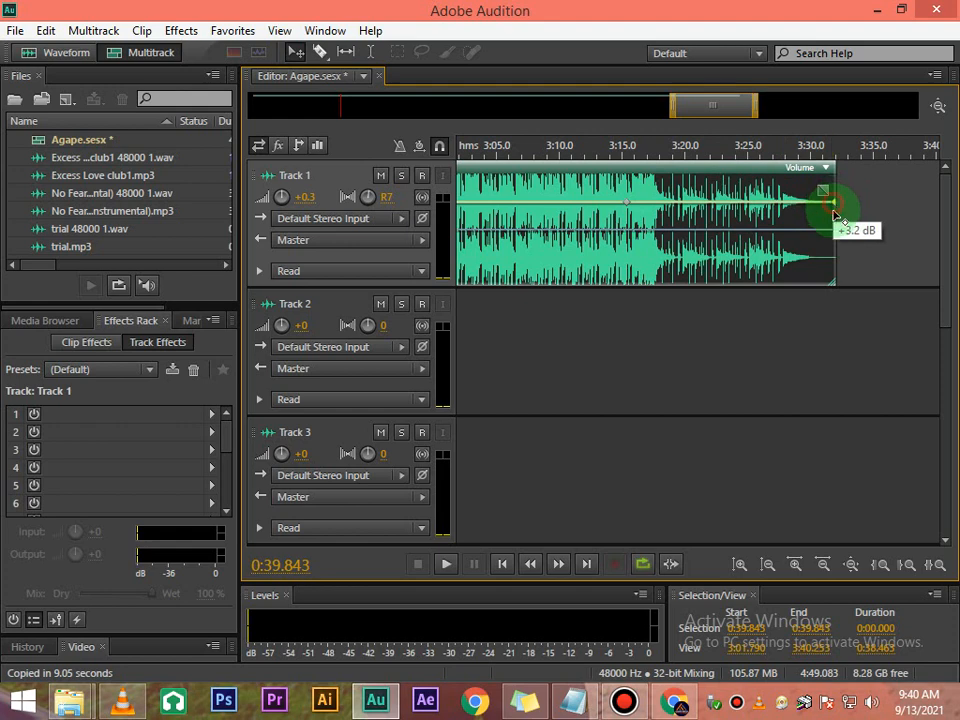
drag(835, 214, 836, 296)
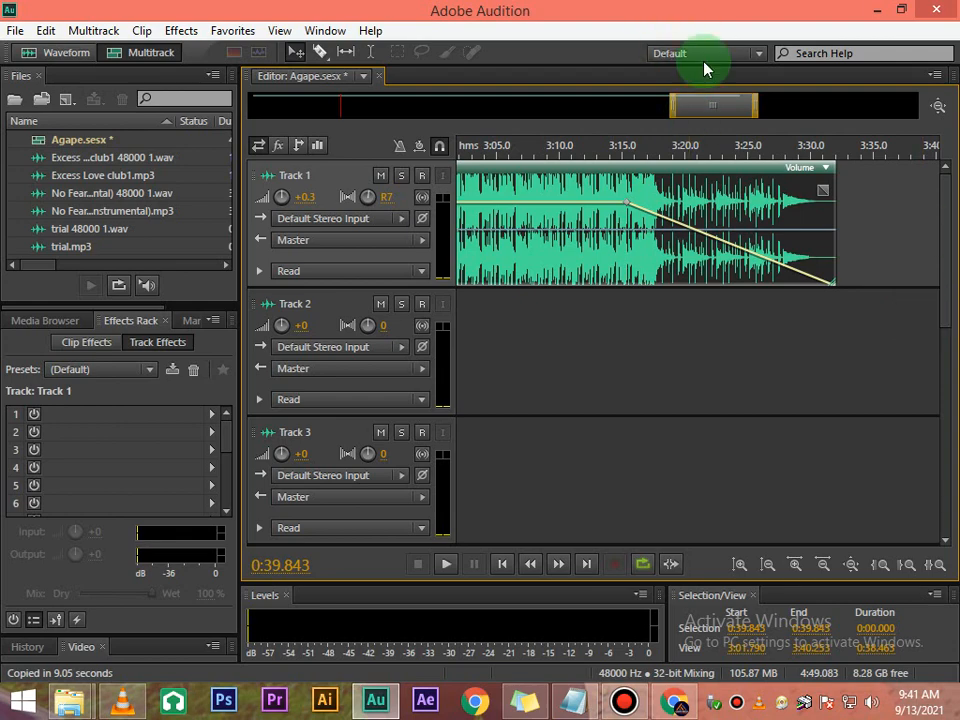
Step: Add four volume keyframes between about 0:47 and 1:02 on the instrumental clip, lowering the middle two to about 0:52 and 0:57 for a dip
drag(718, 105, 407, 105)
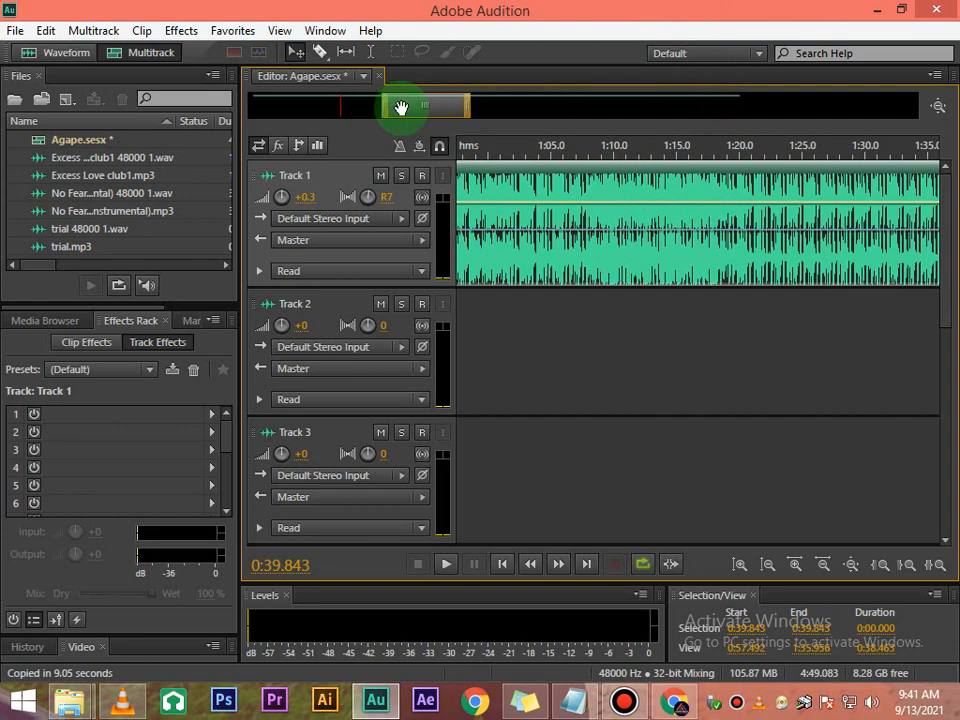
drag(385, 108, 319, 105)
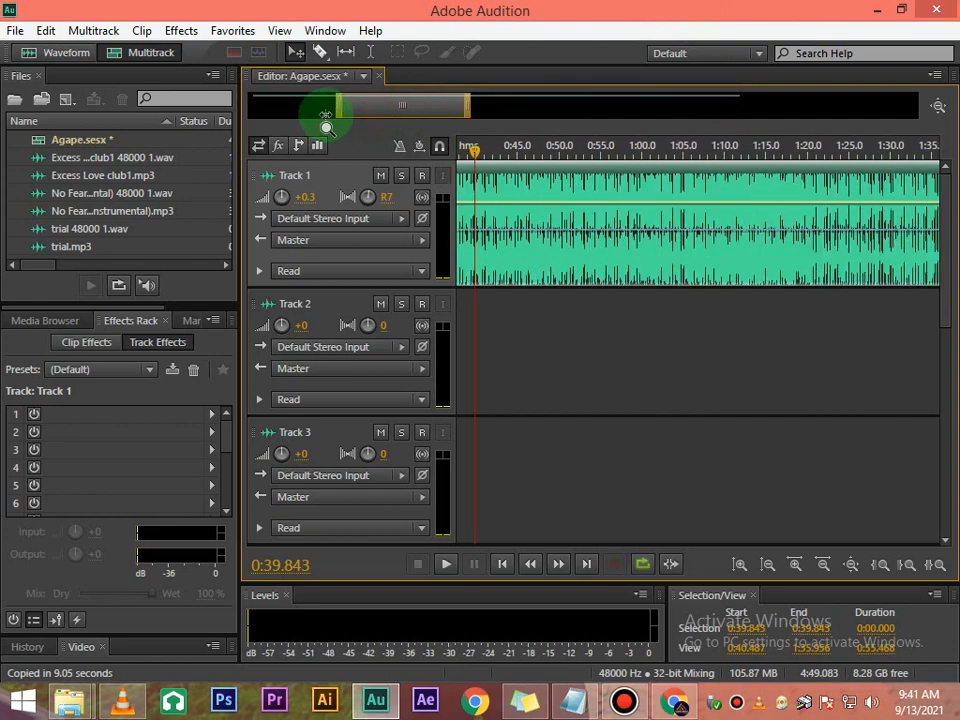
click(585, 203)
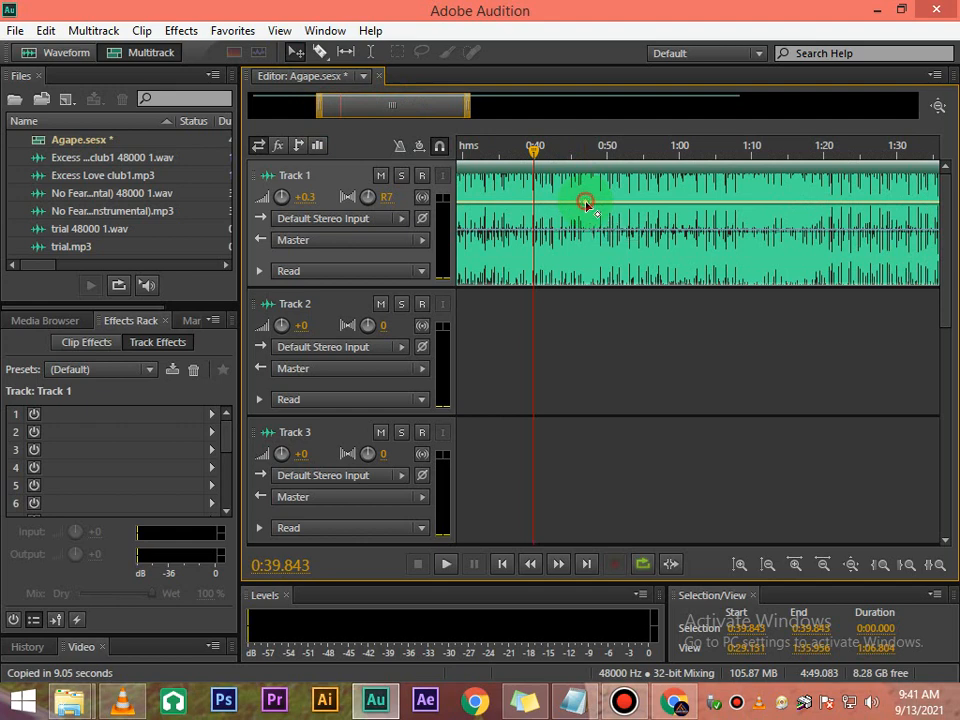
click(598, 203)
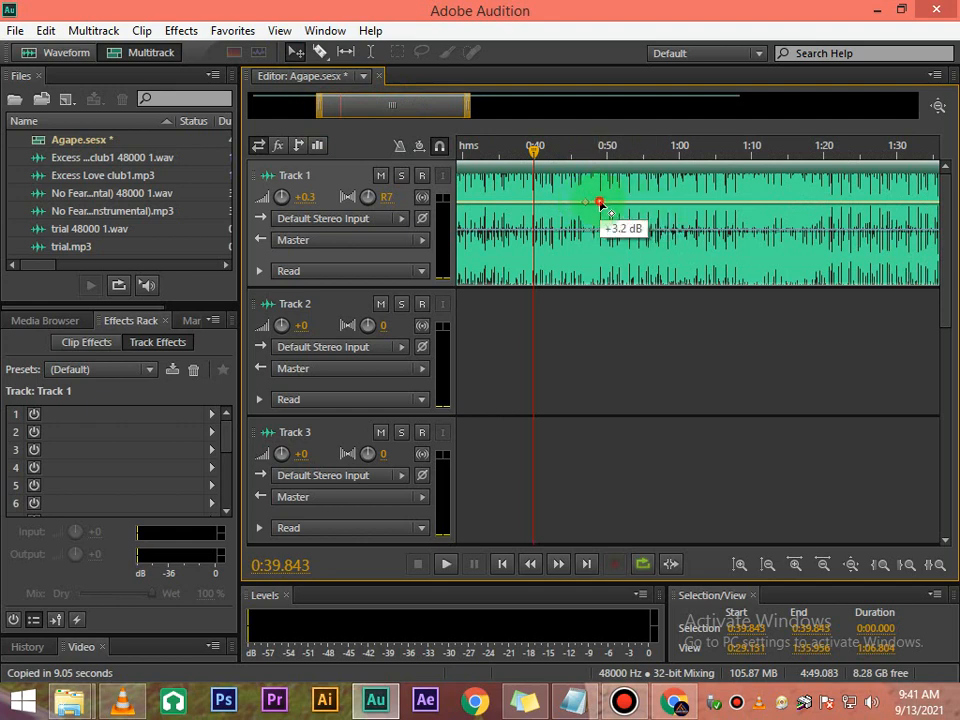
click(669, 203)
click(692, 203)
drag(598, 203, 619, 261)
drag(676, 214, 660, 263)
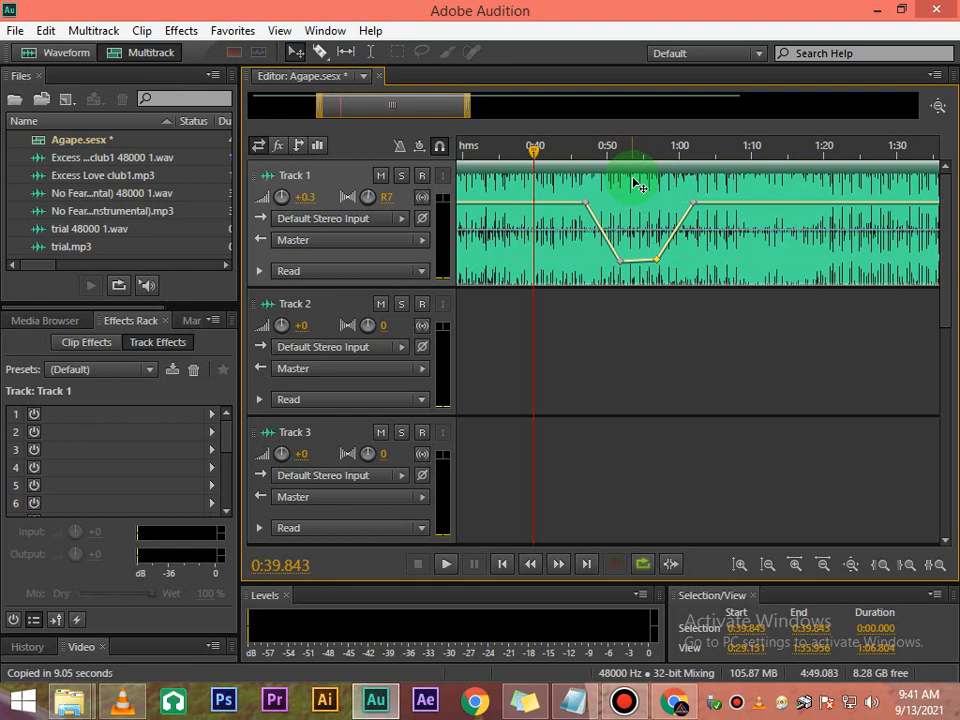
click(618, 706)
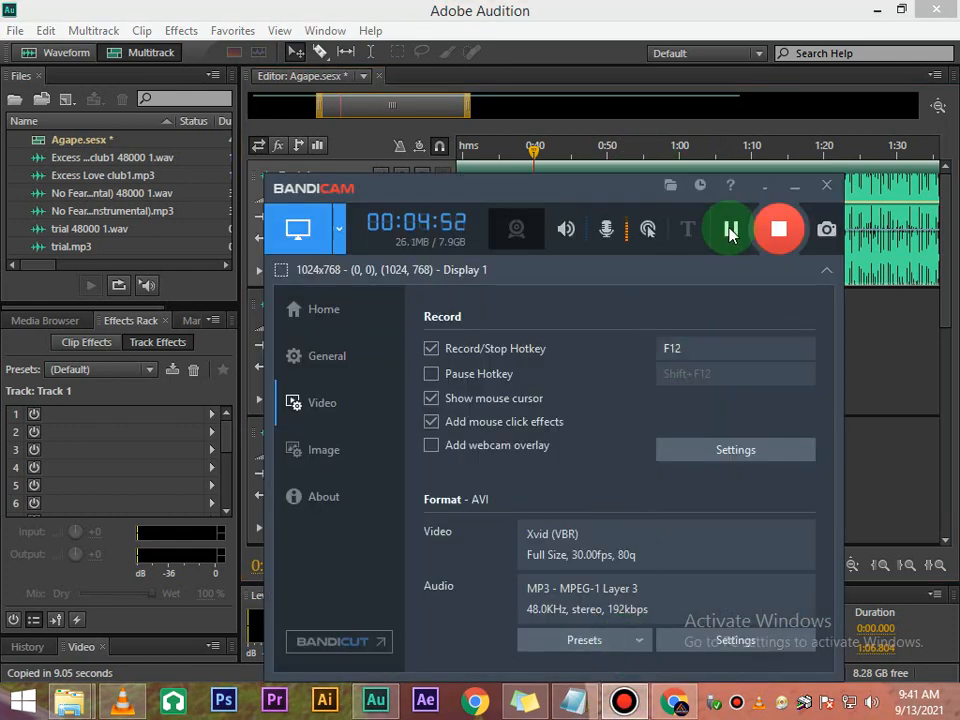
click(731, 232)
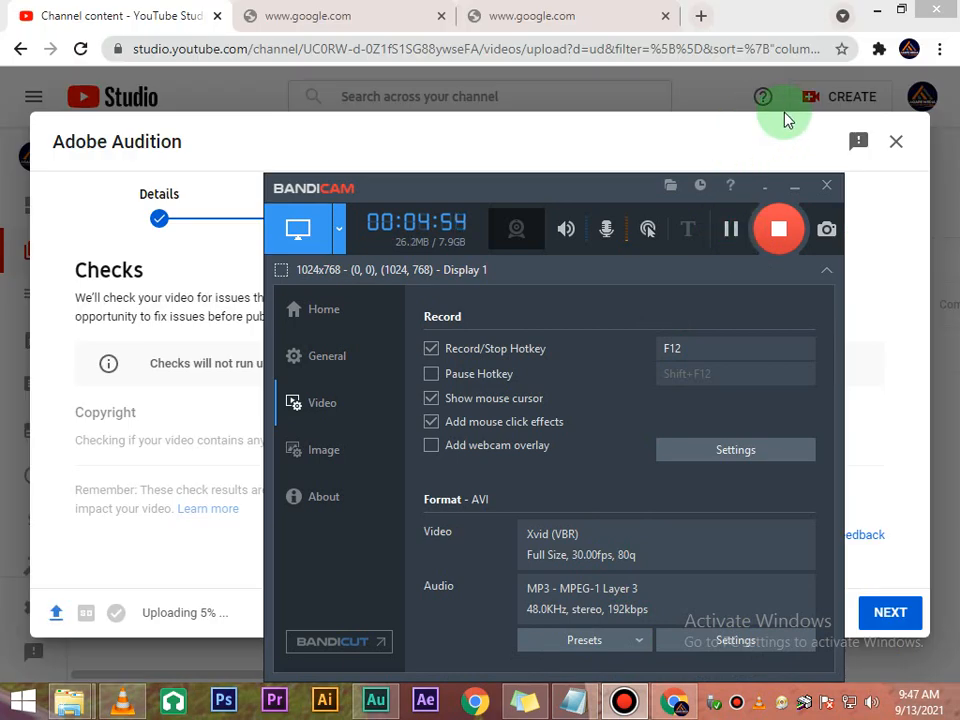
click(735, 20)
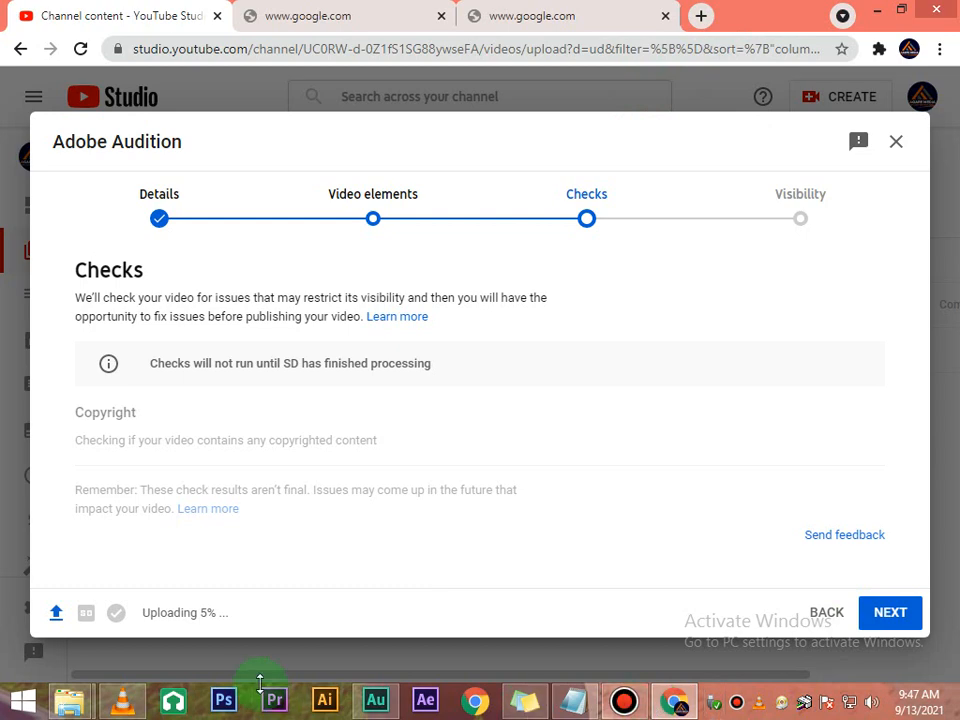
click(377, 702)
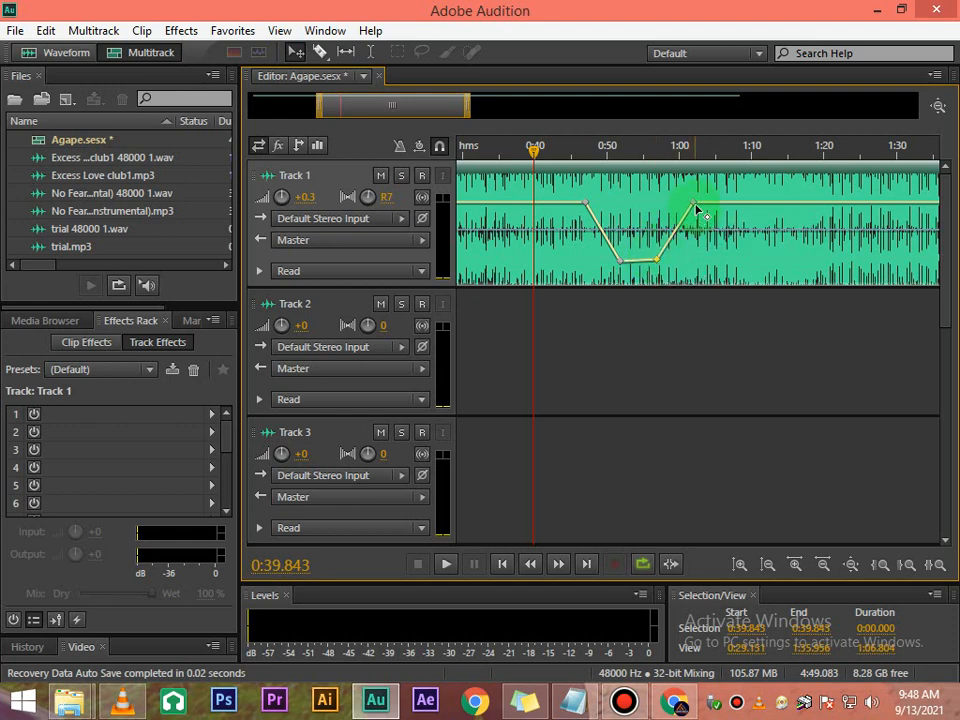
Step: Lengthen the volume dip by moving its last keyframe to about 1:22 and its second low keyframe to about 1:16
drag(697, 208, 841, 202)
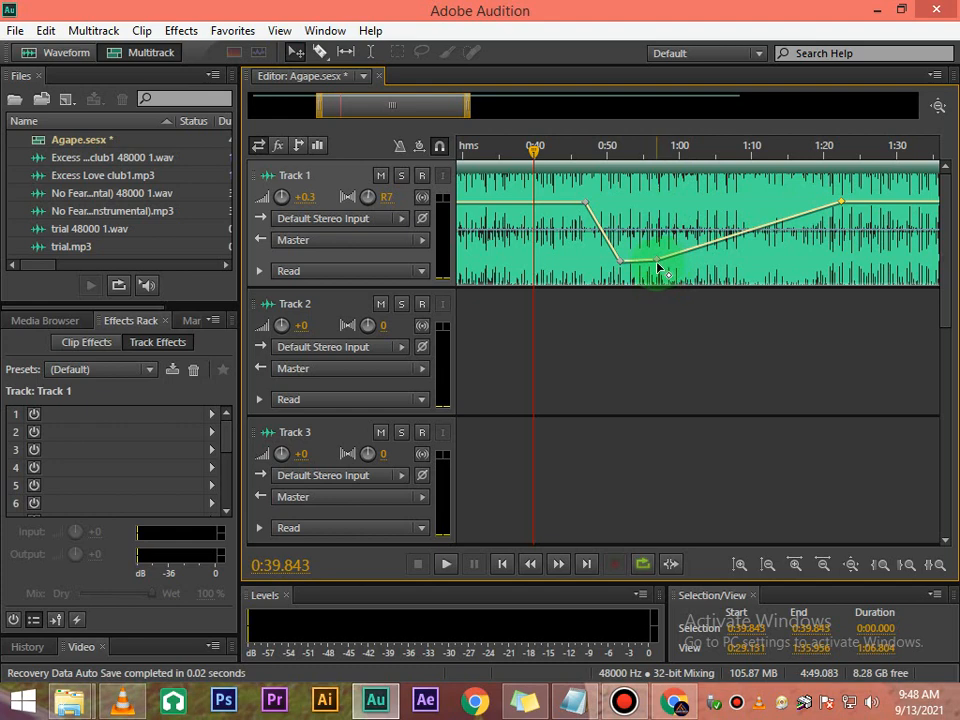
drag(666, 264, 792, 258)
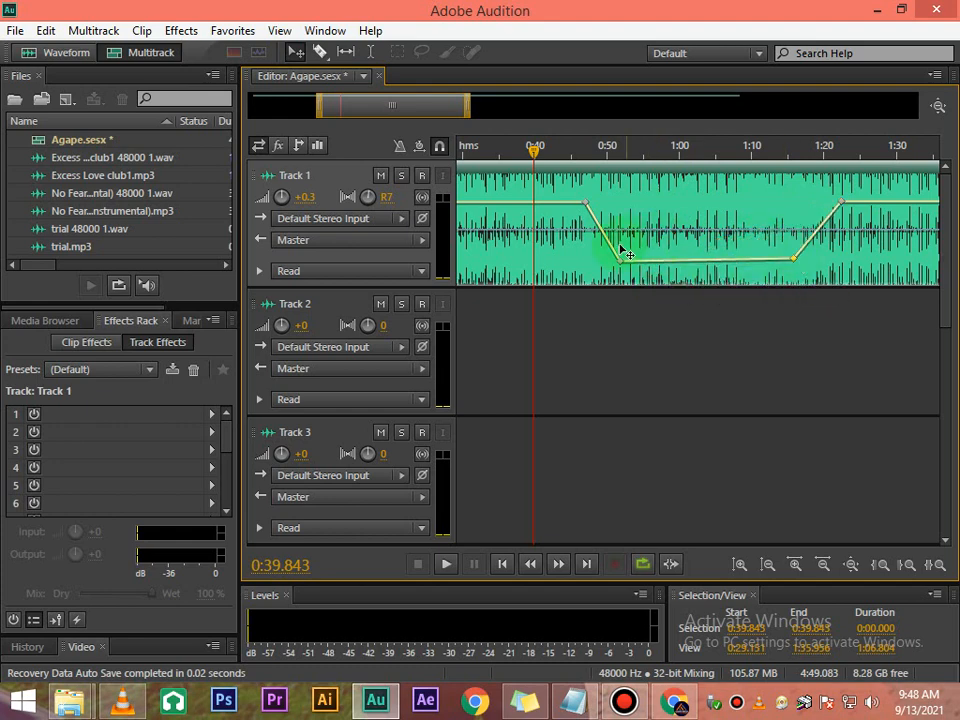
mouse_move(617, 262)
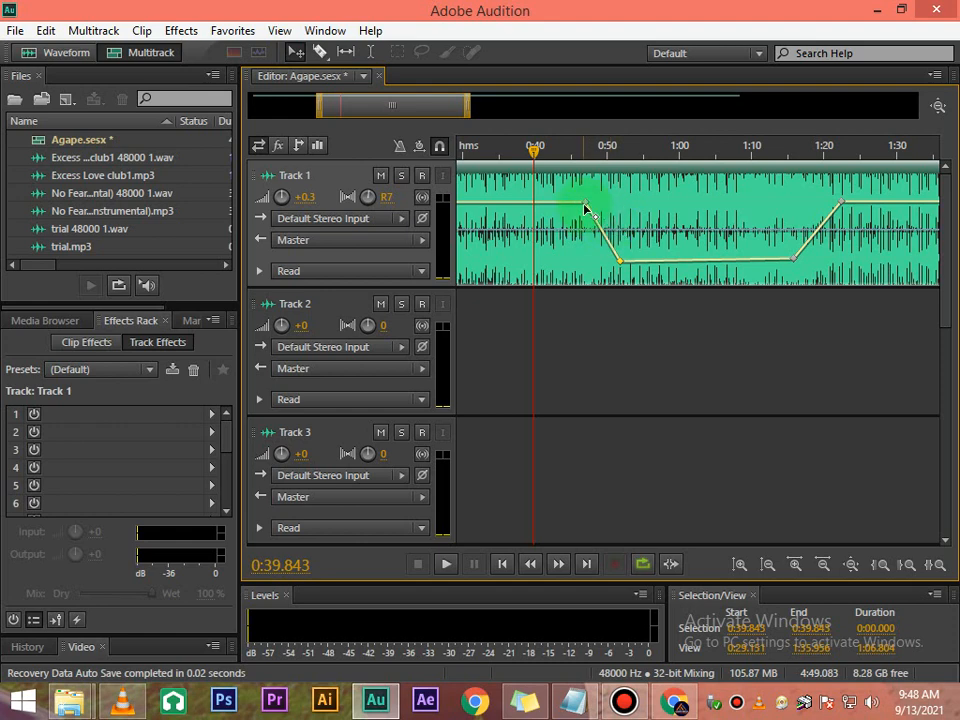
Step: Move the dip's first keyframe to about 0:43, slightly above the level of the envelope after the dip
drag(588, 206, 572, 188)
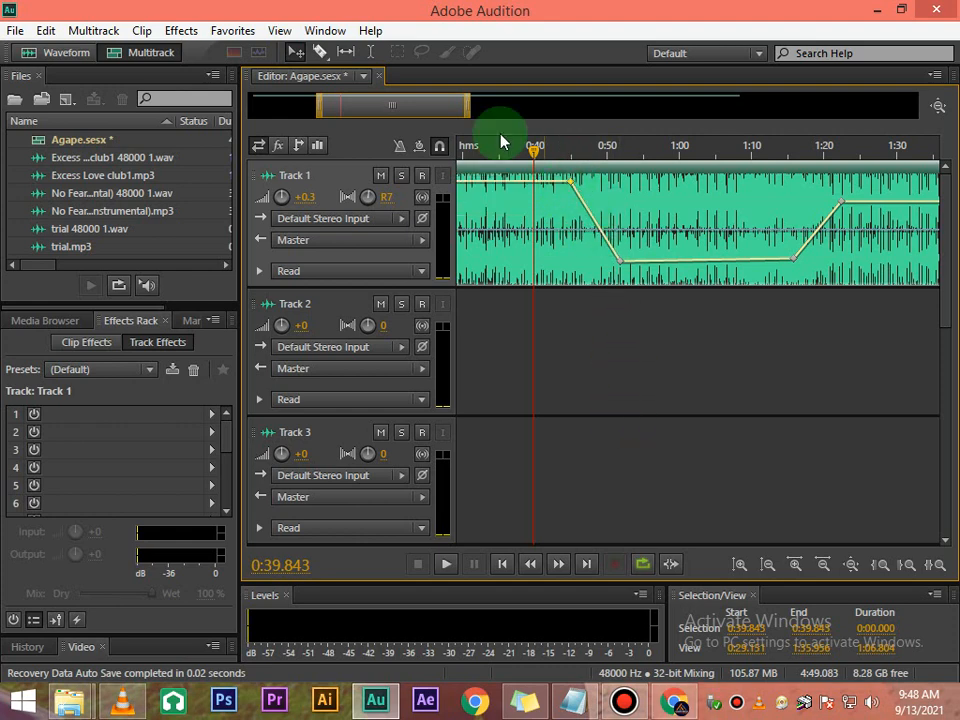
drag(468, 107, 746, 120)
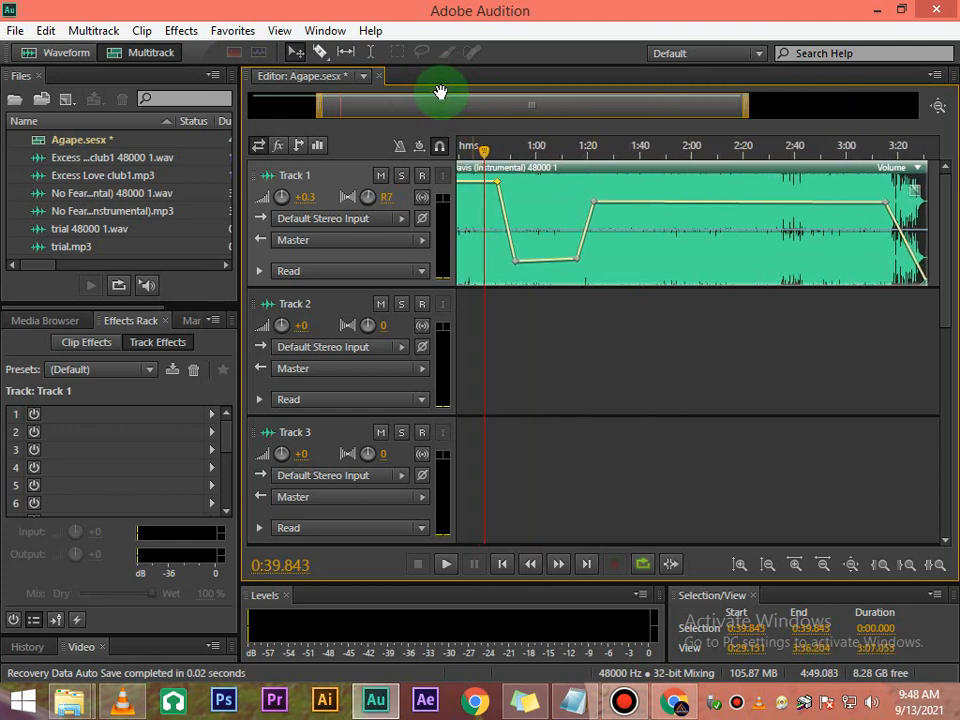
drag(314, 110, 253, 103)
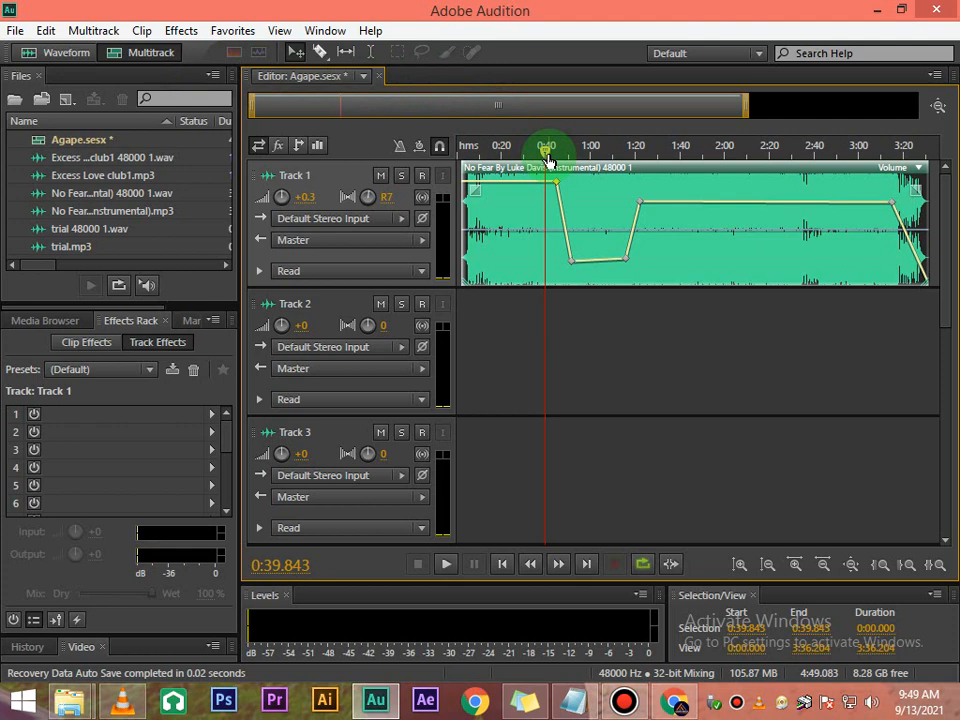
drag(547, 158, 561, 203)
Step: Move the playhead to about 0:20 and back to the start of the session
mouse_move(497, 152)
mouse_down()
mouse_move(522, 151)
mouse_move(505, 152)
mouse_up()
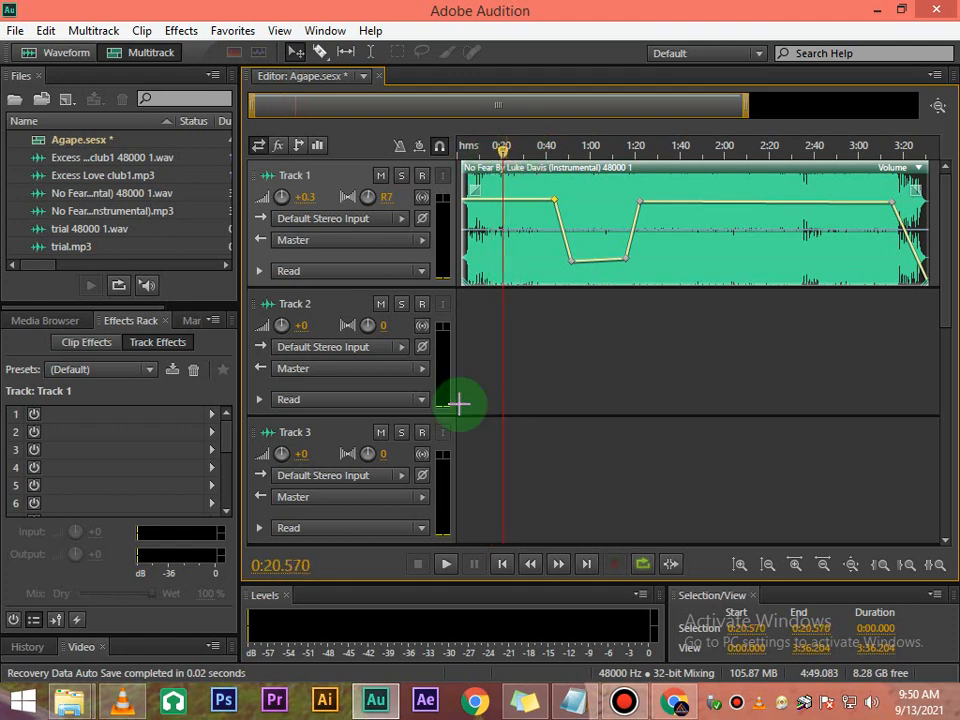
click(14, 30)
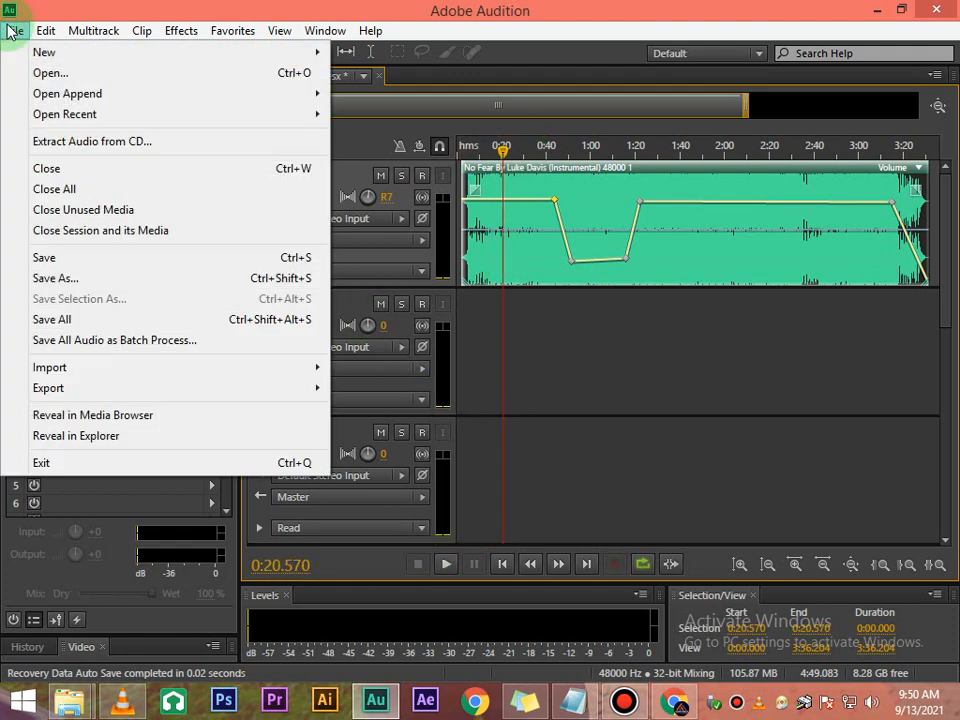
click(548, 157)
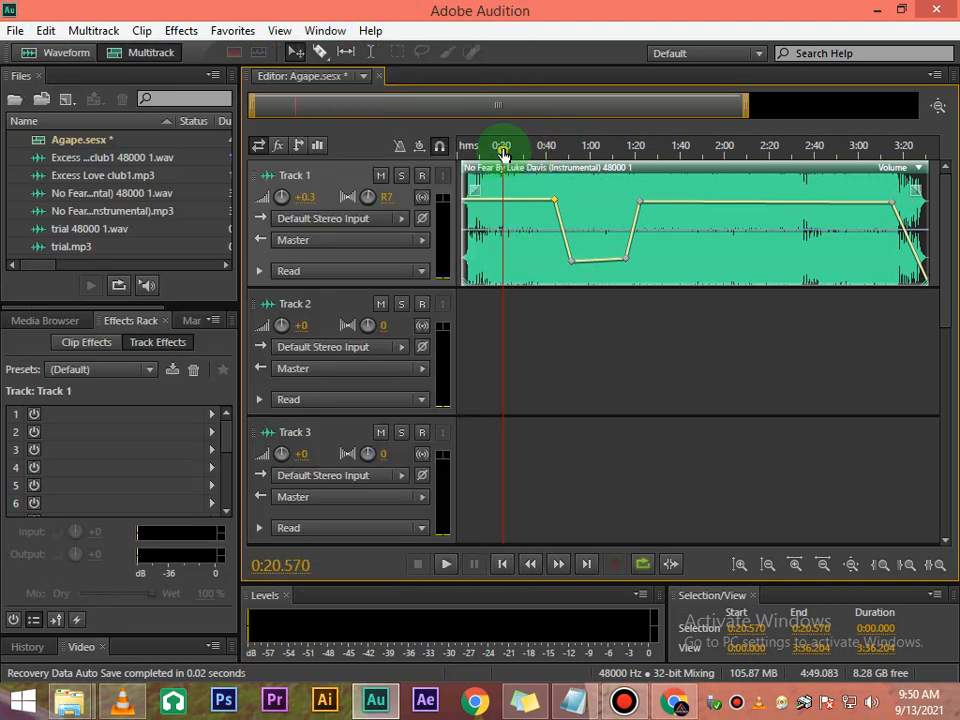
drag(497, 146, 439, 146)
Step: Try to save the session as Agape.sesx in the Agape folder, declining to overwrite the existing file
click(14, 31)
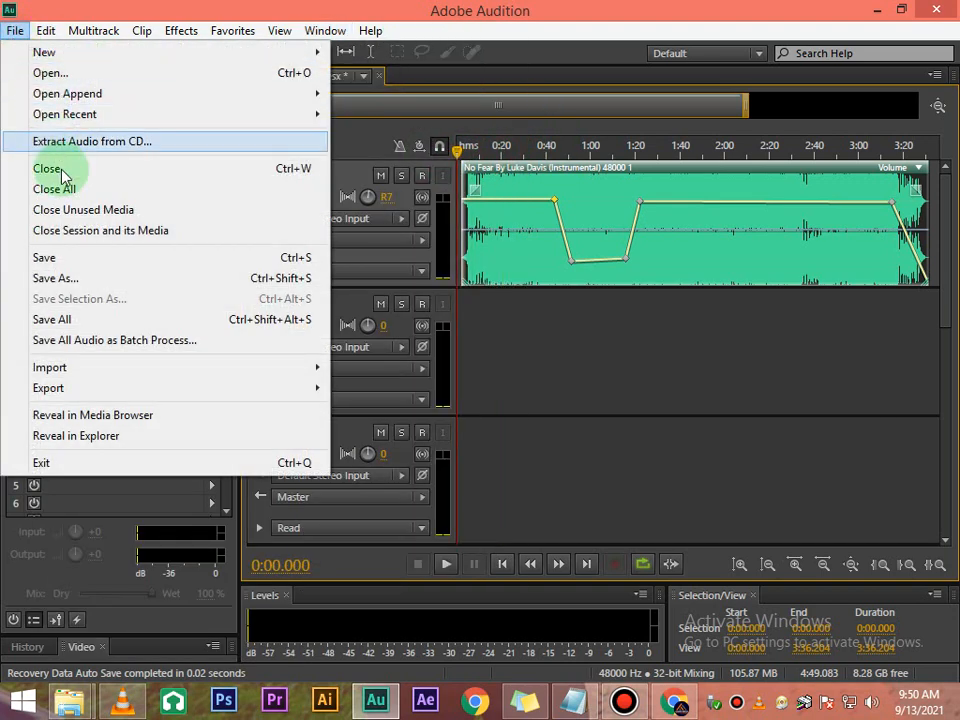
click(68, 280)
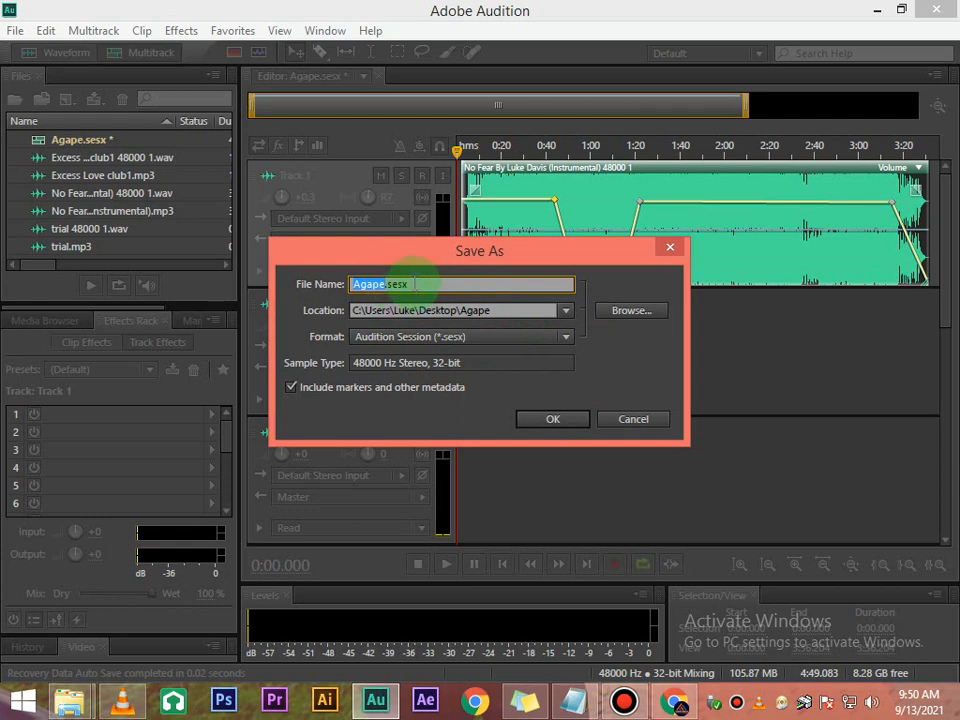
click(558, 424)
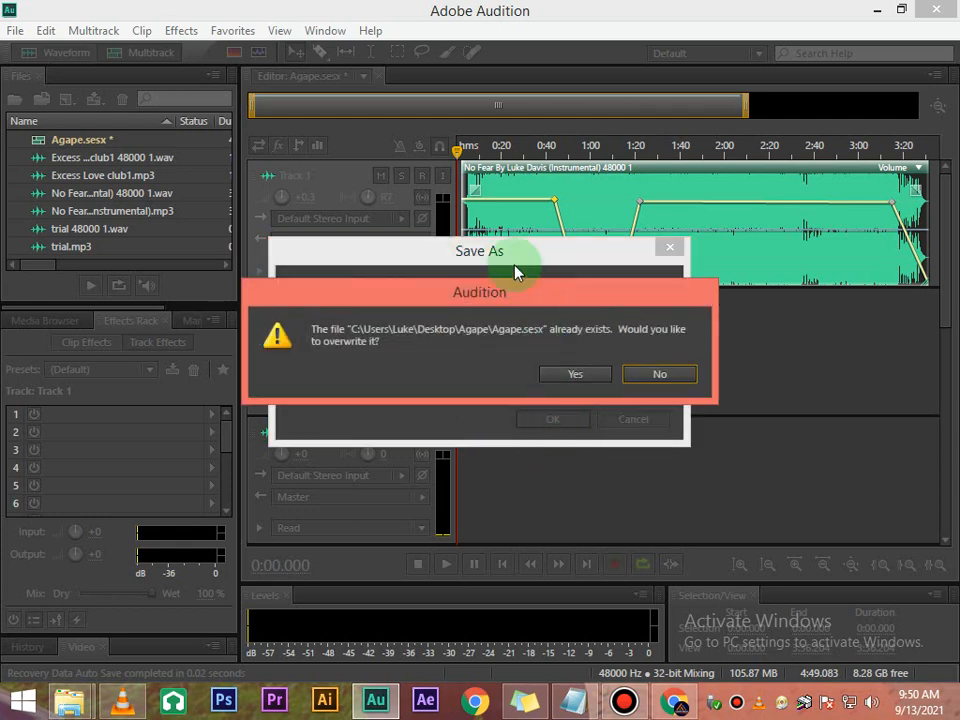
click(659, 376)
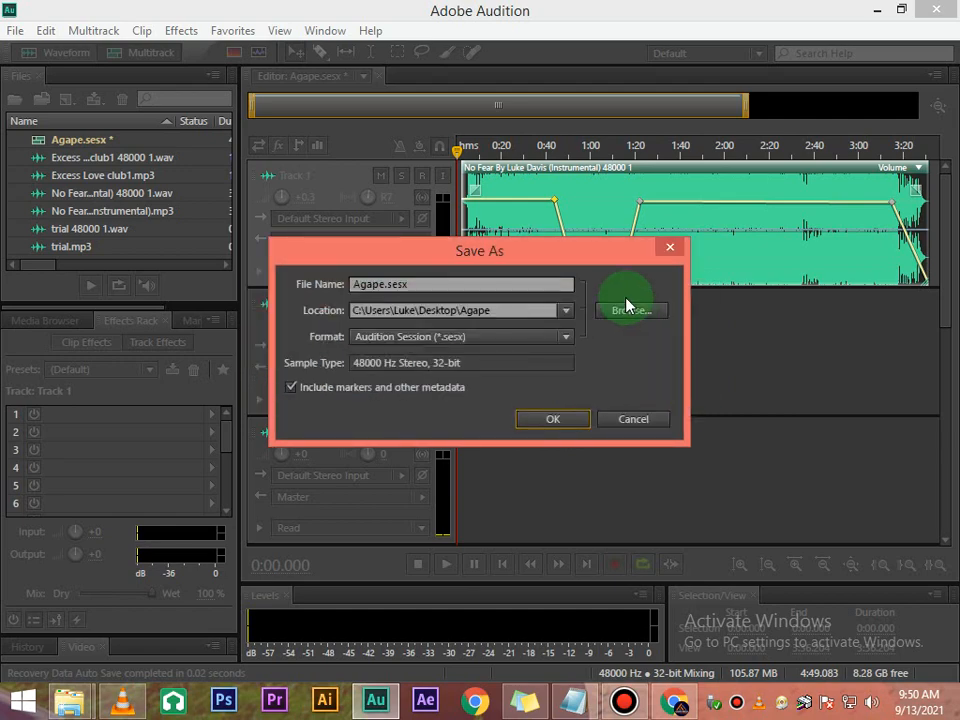
click(663, 256)
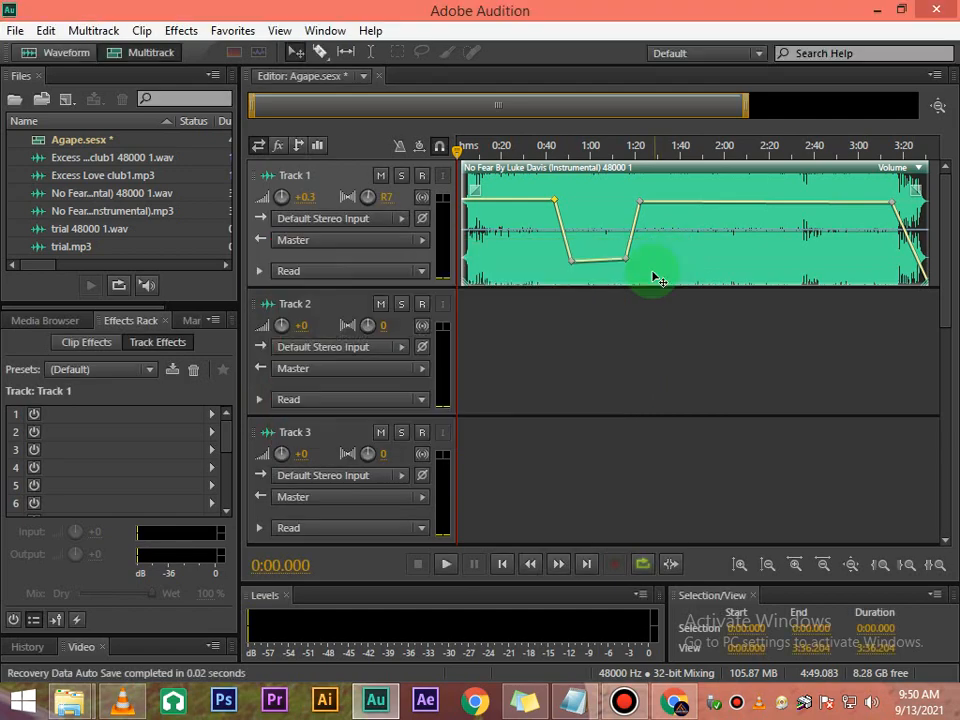
click(17, 33)
mouse_move(203, 395)
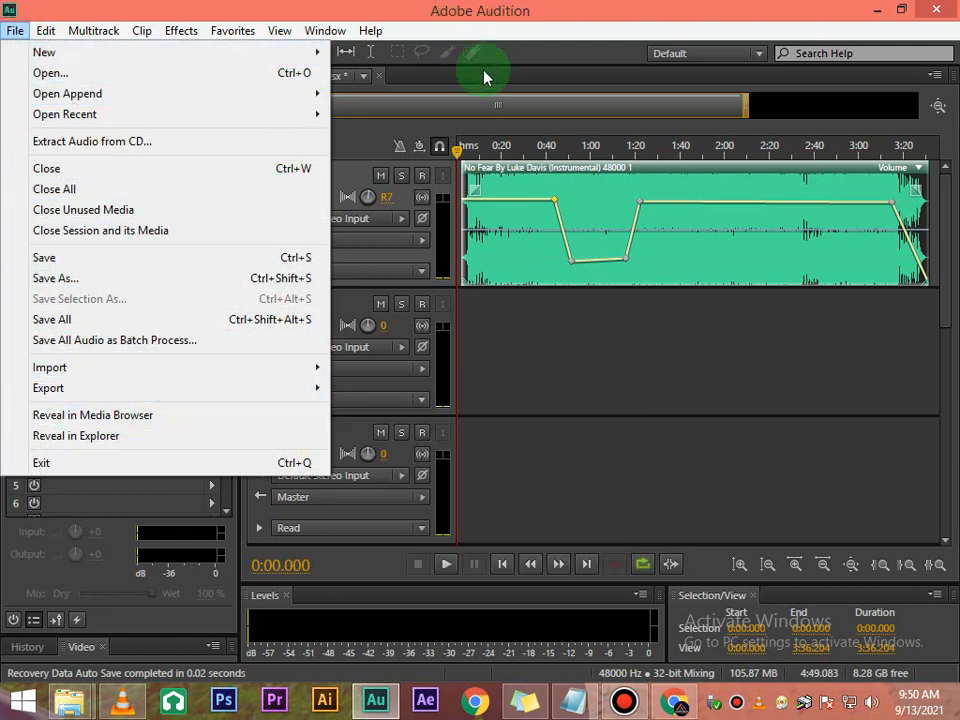
click(332, 81)
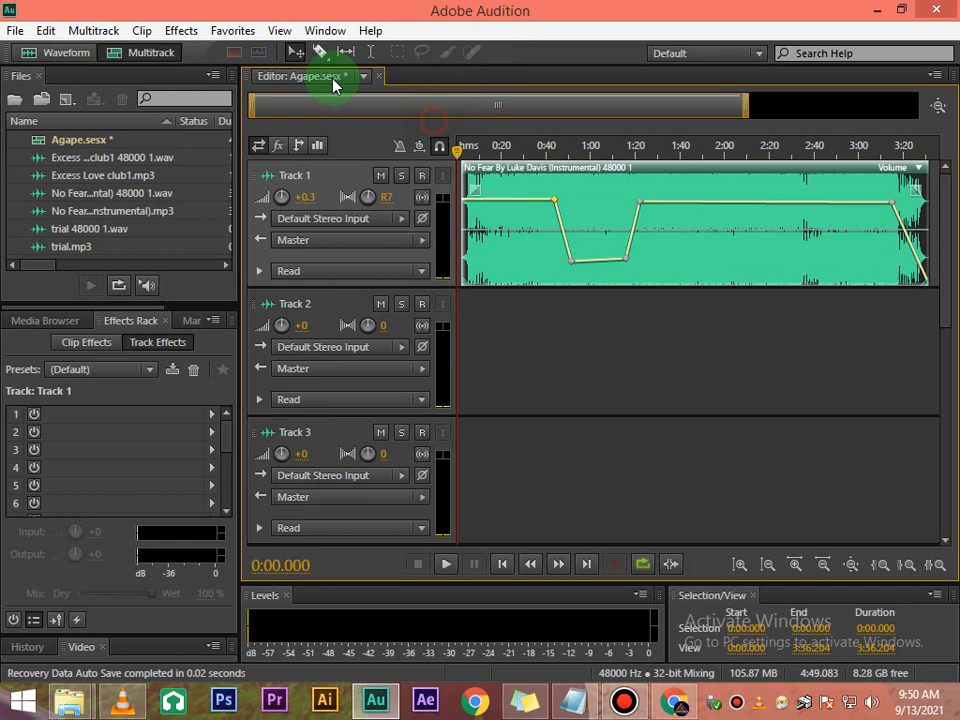
click(15, 30)
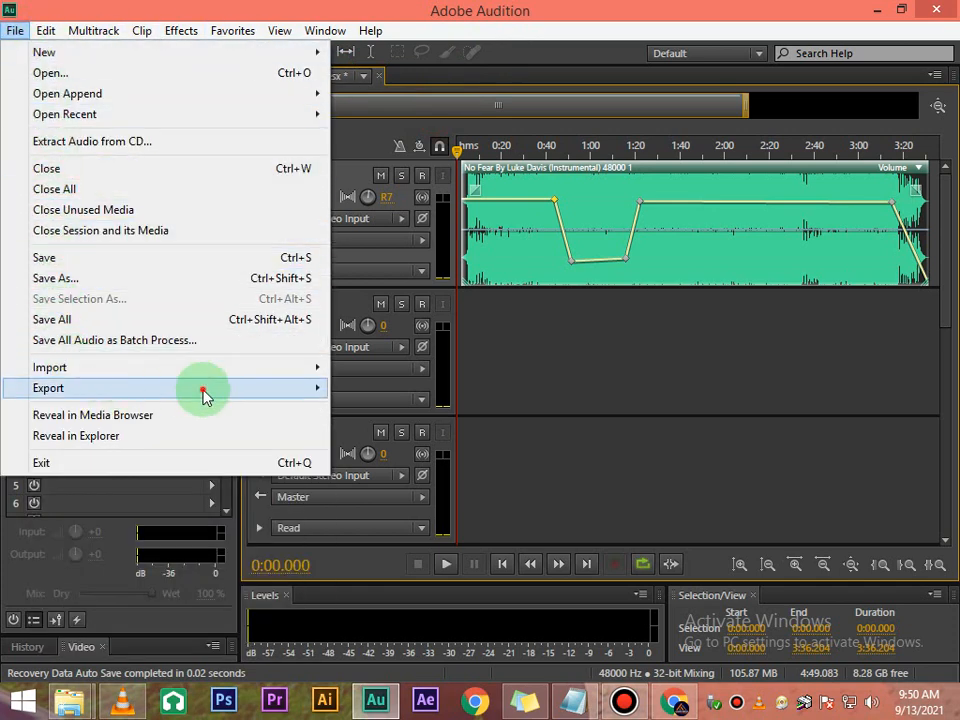
mouse_move(317, 388)
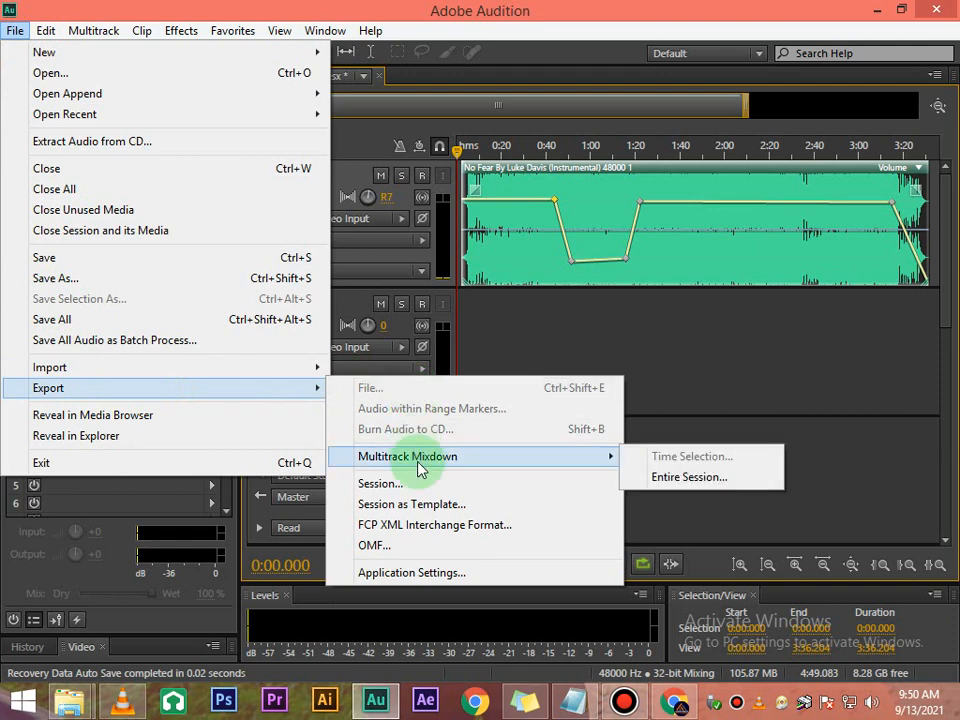
click(541, 133)
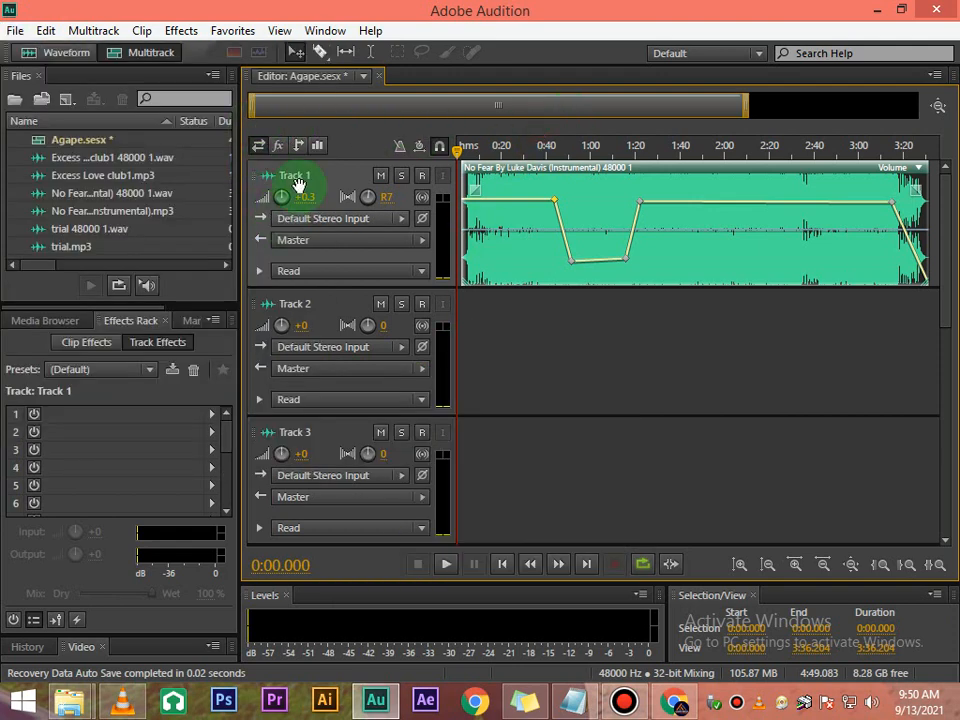
Step: Vary the track heights to view all six tracks and the Master track together with their volume and pan controls
scroll(375, 443, down, 1)
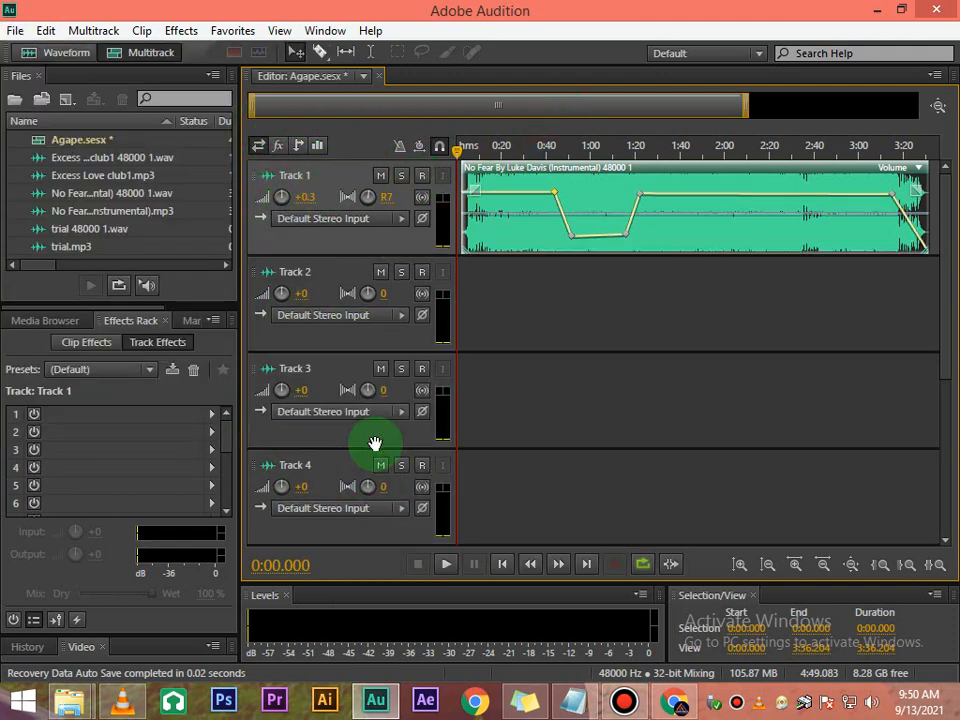
scroll(375, 443, down, 2)
scroll(375, 429, up, 1)
scroll(375, 439, down, 1)
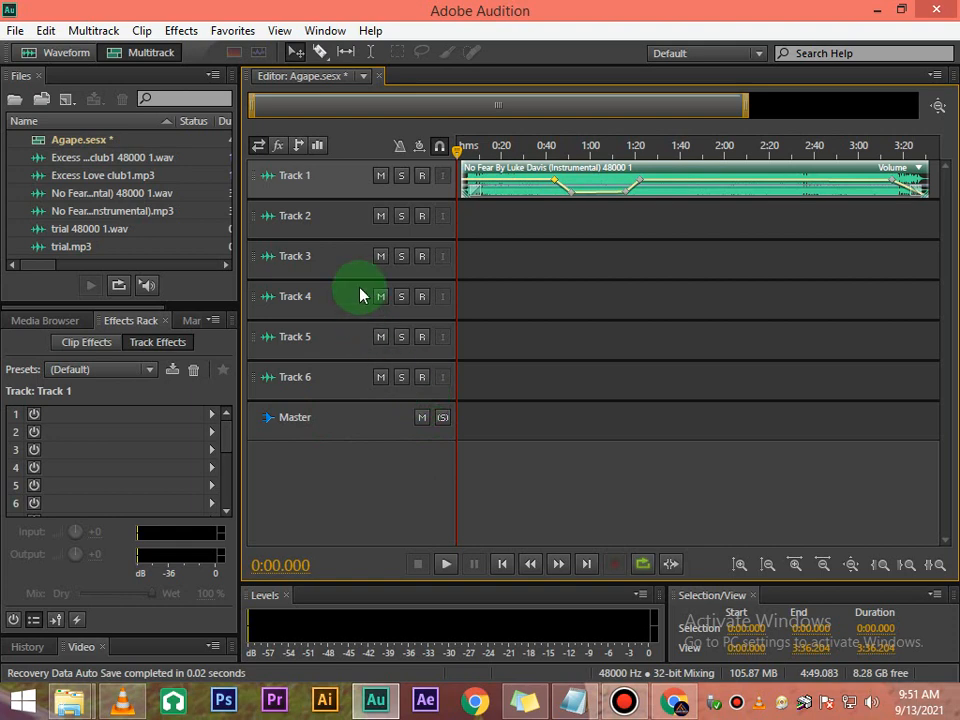
scroll(362, 292, up, 1)
scroll(362, 292, down, 2)
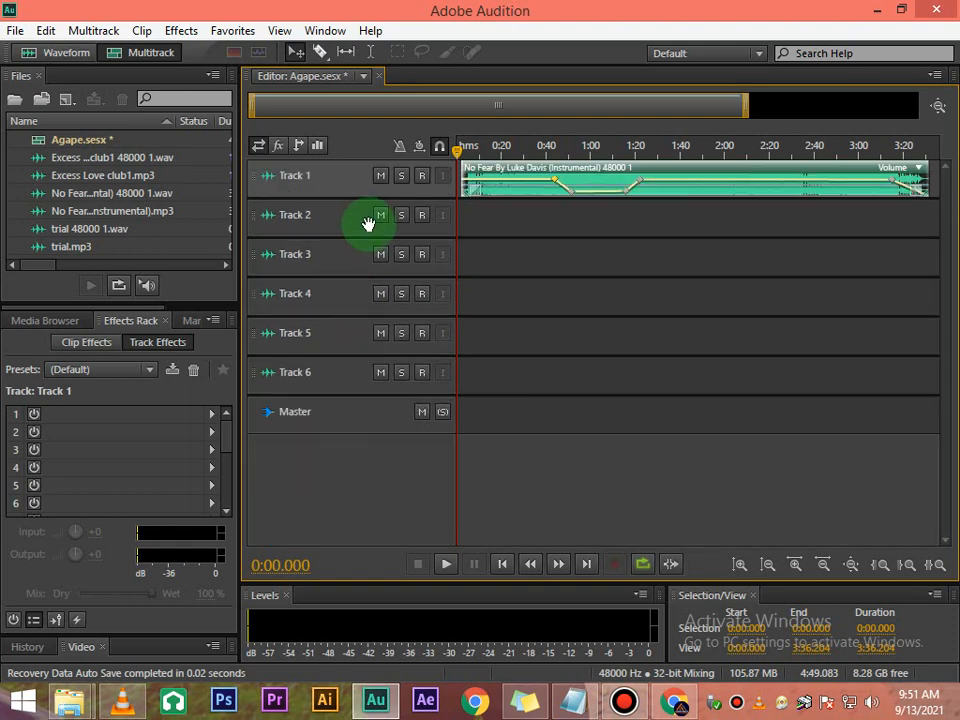
drag(367, 242, 355, 192)
scroll(354, 192, up, 4)
scroll(353, 193, down, 4)
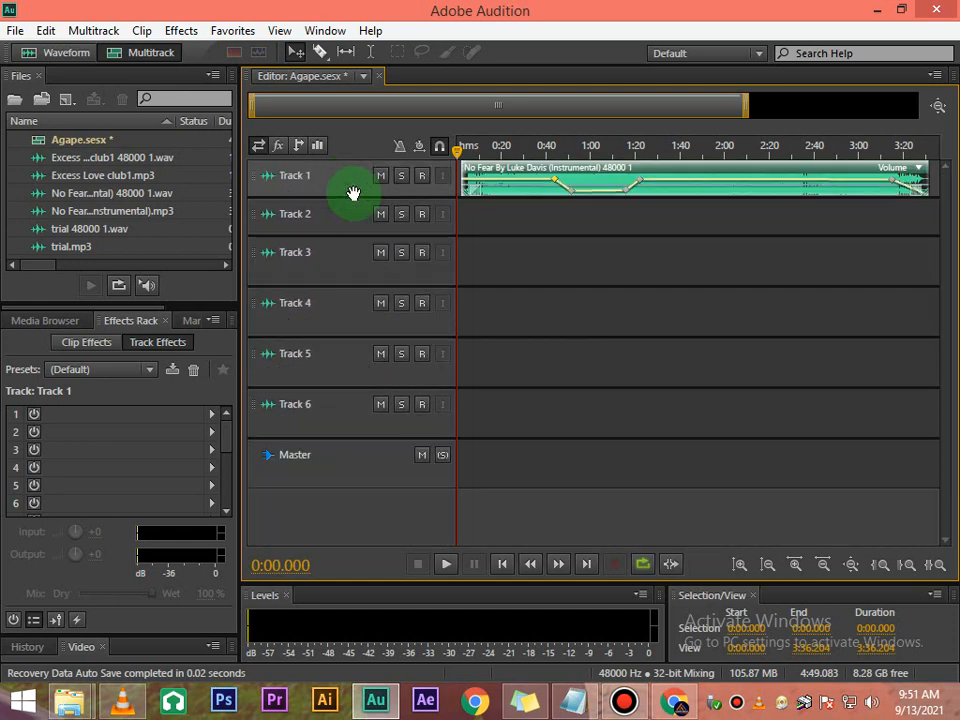
scroll(353, 193, up, 2)
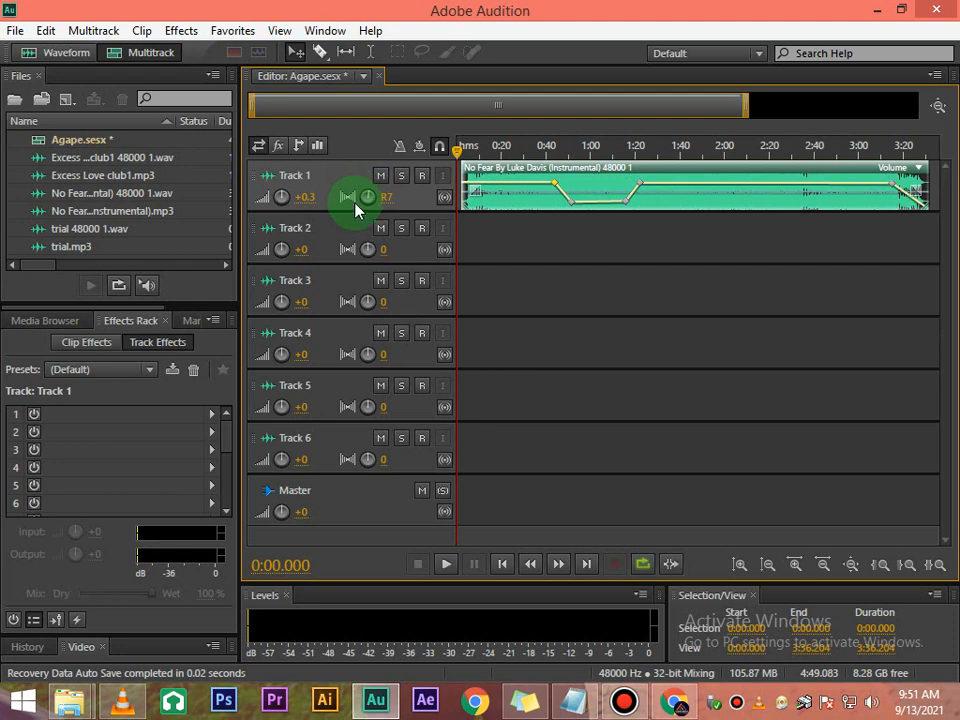
Step: Start a multitrack mixdown export of the entire session and name the file Agape audio.mp3
click(13, 32)
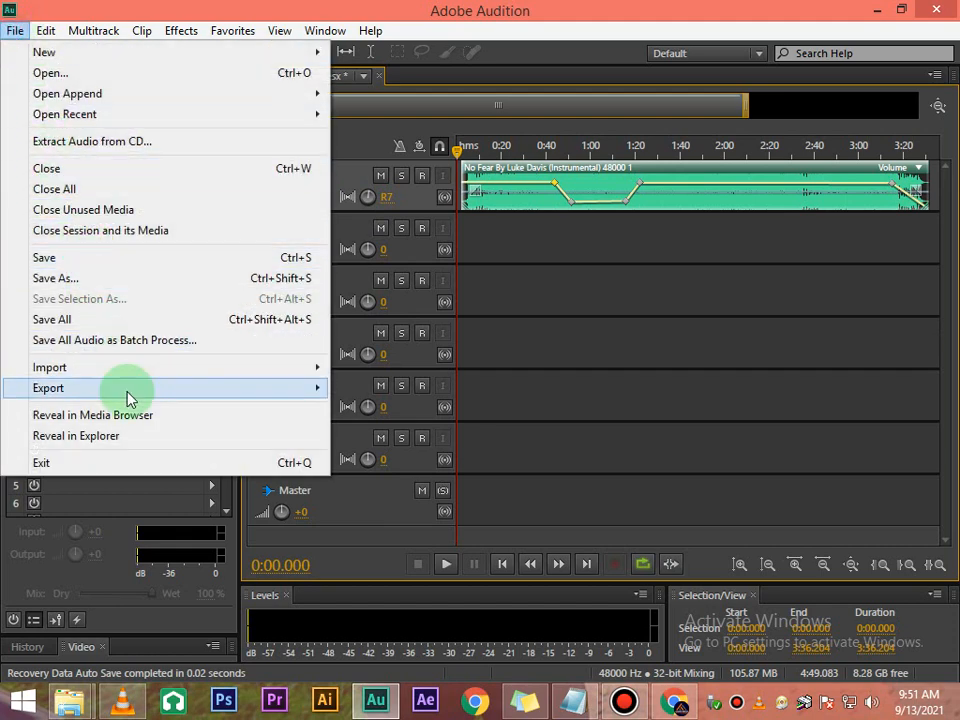
mouse_move(128, 398)
mouse_move(426, 456)
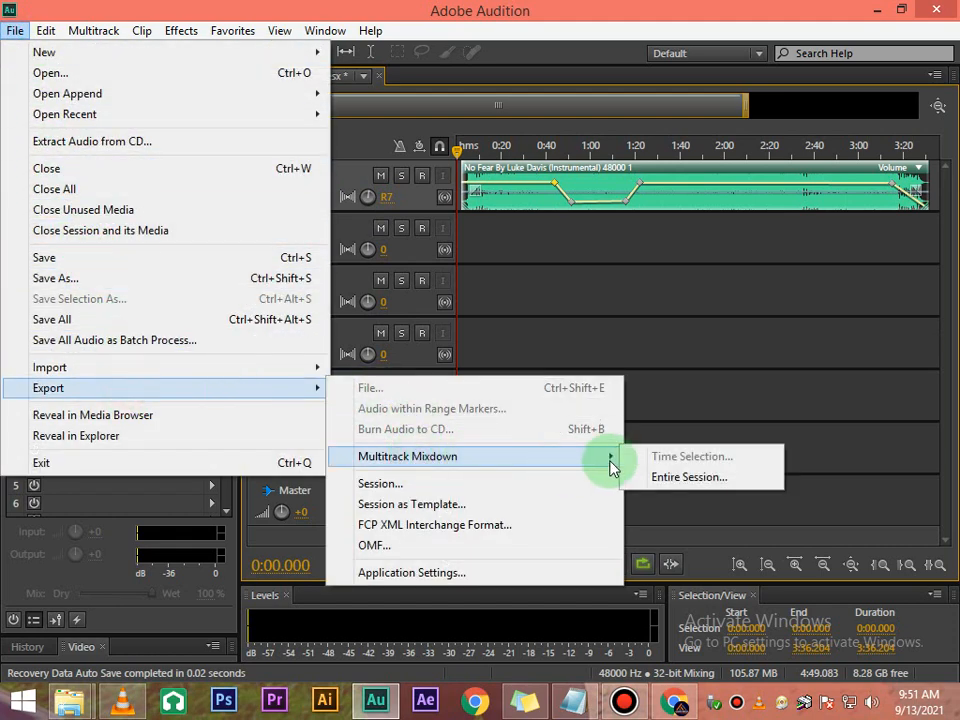
click(712, 479)
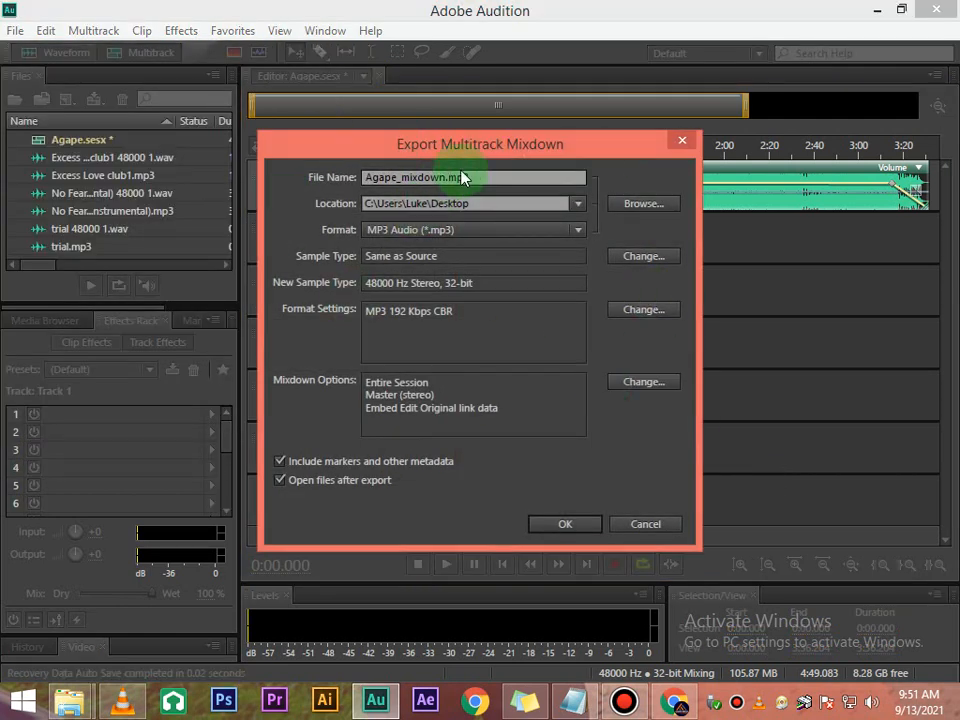
drag(463, 152, 389, 138)
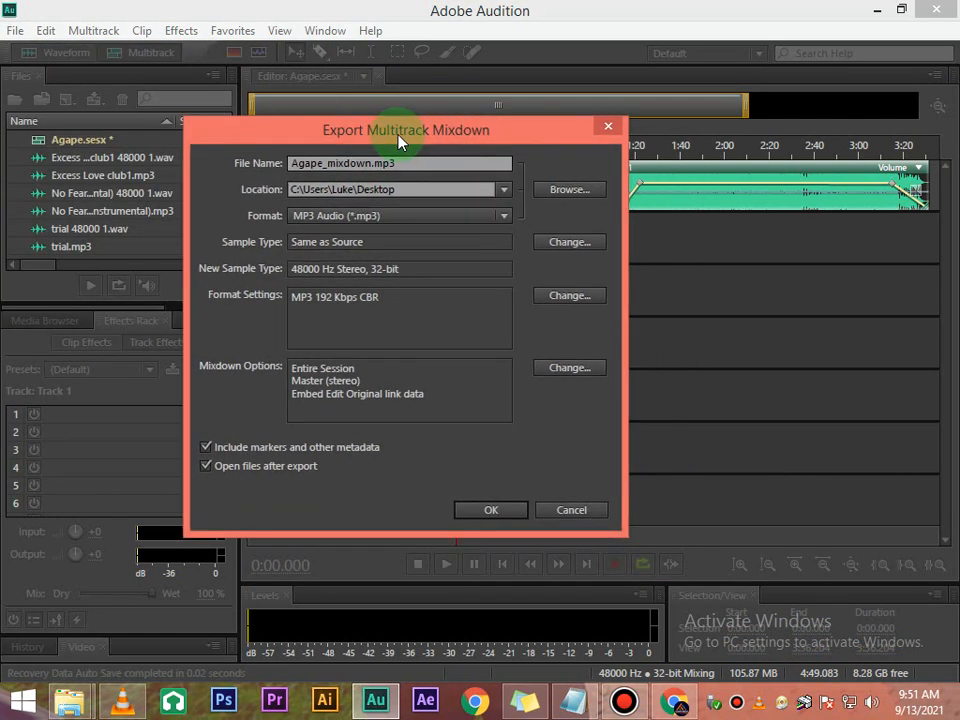
click(306, 163)
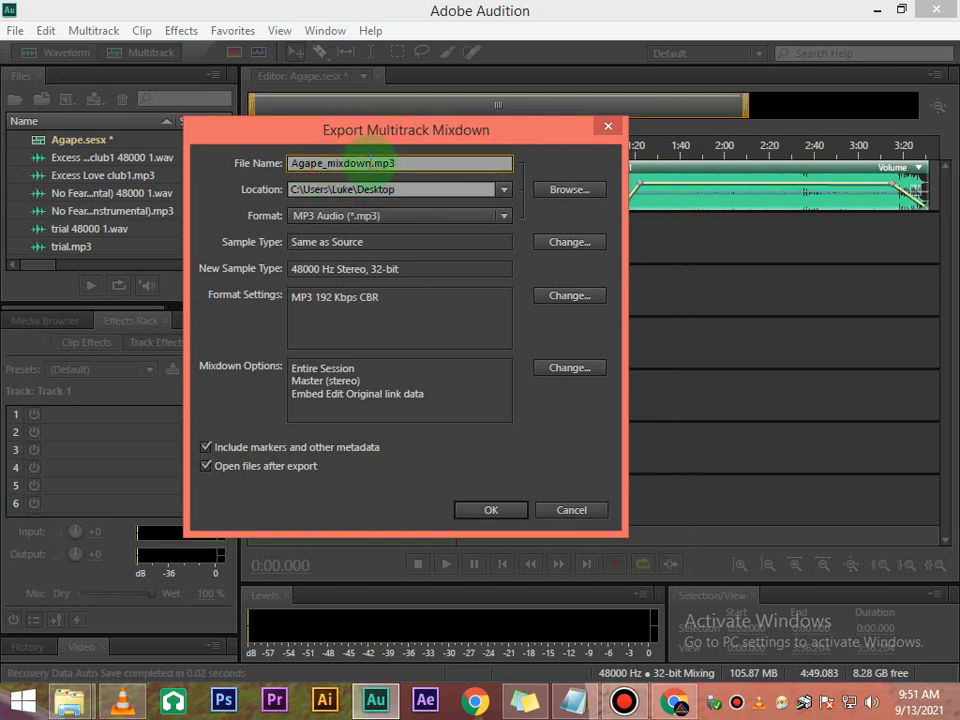
drag(370, 163, 172, 193)
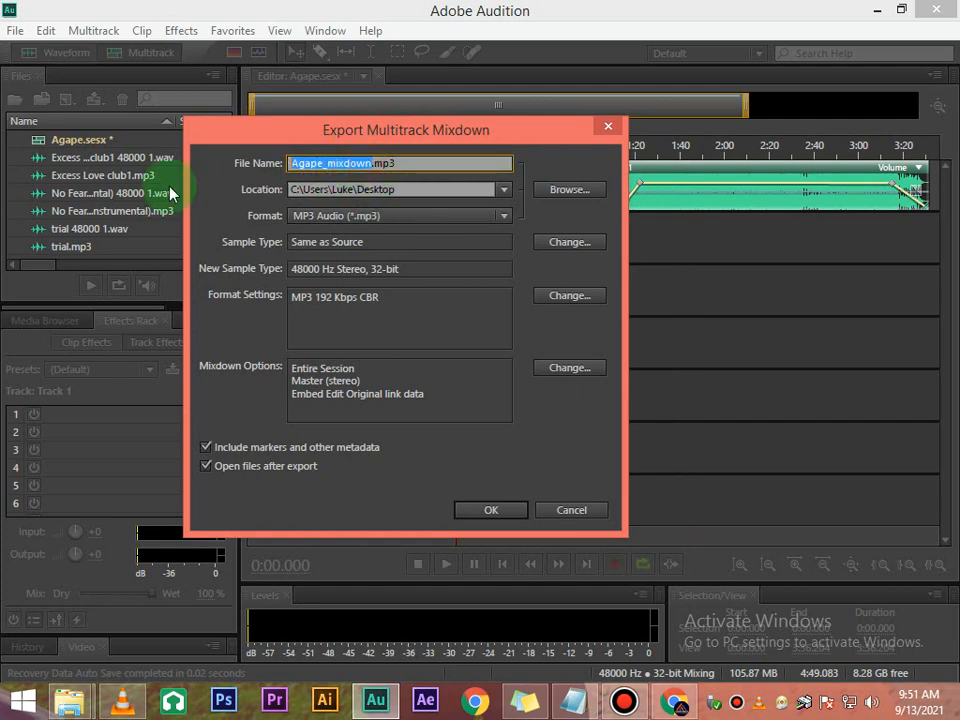
text(Agape)
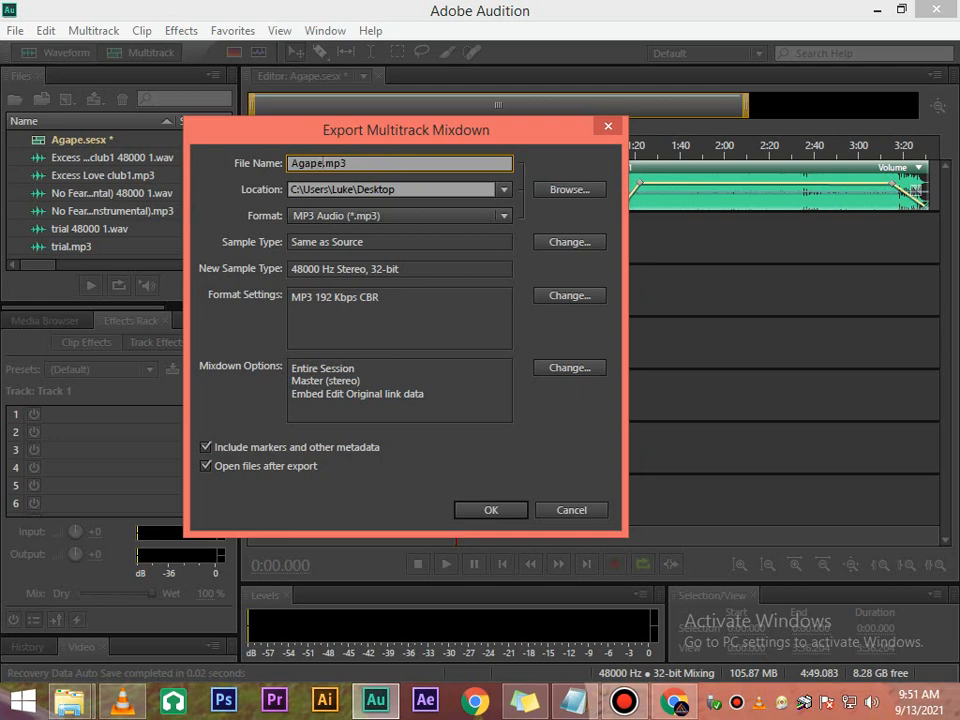
text( audio)
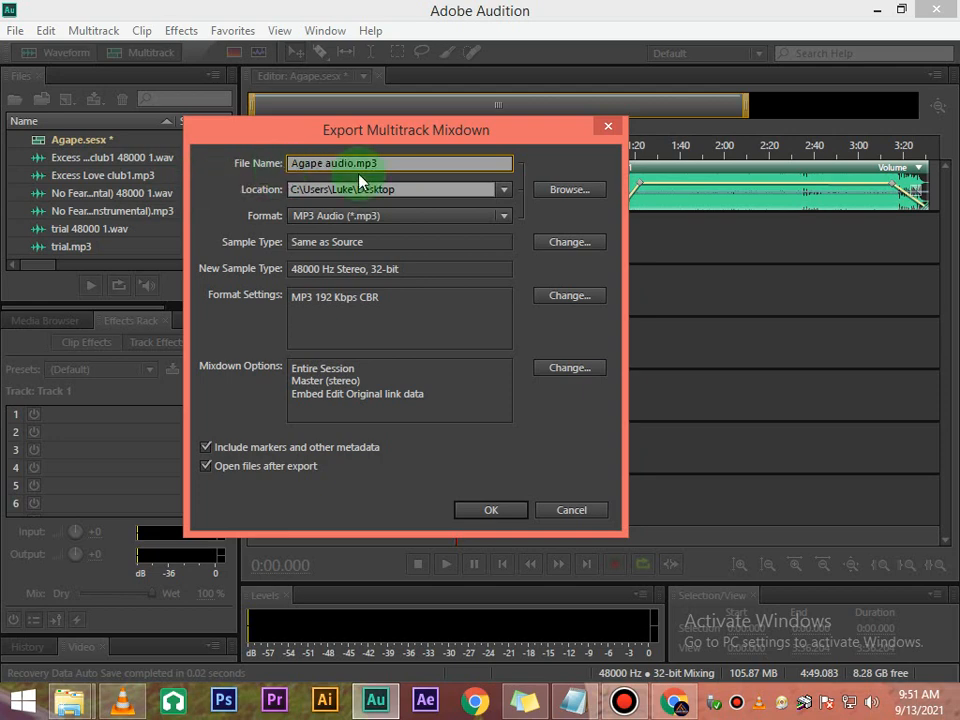
Step: Choose the Desktop as the save location for the mixdown file
click(505, 190)
click(506, 189)
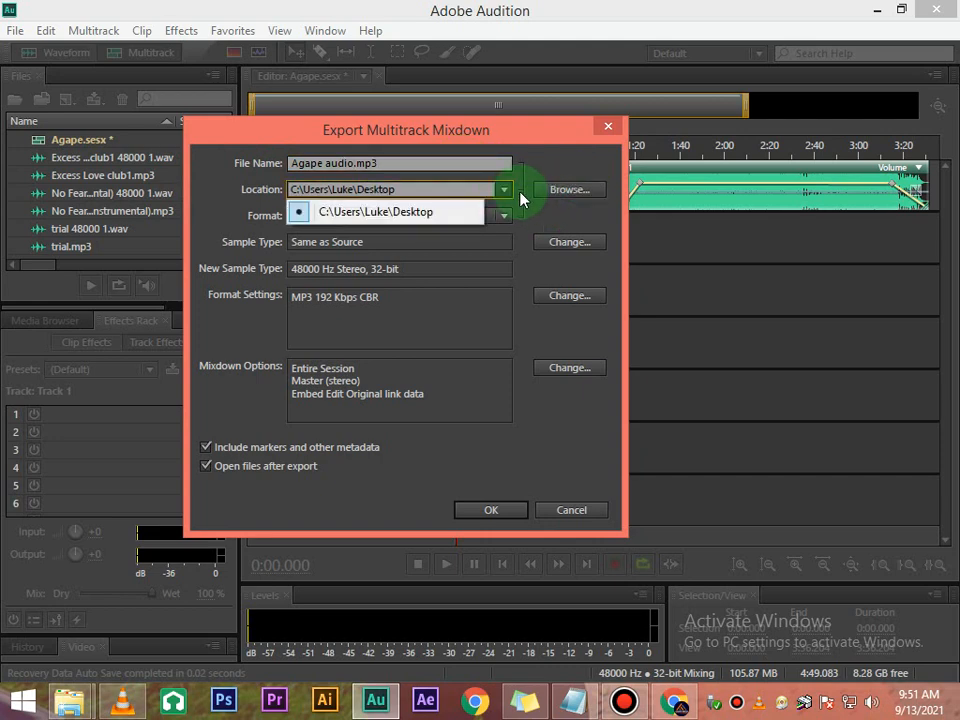
click(568, 190)
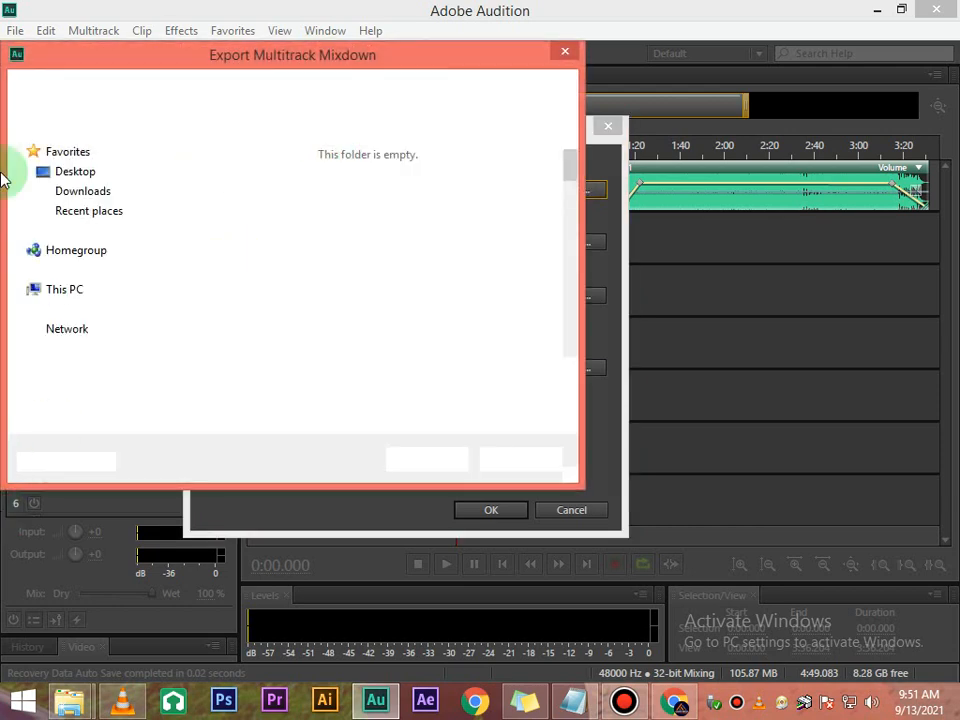
click(92, 172)
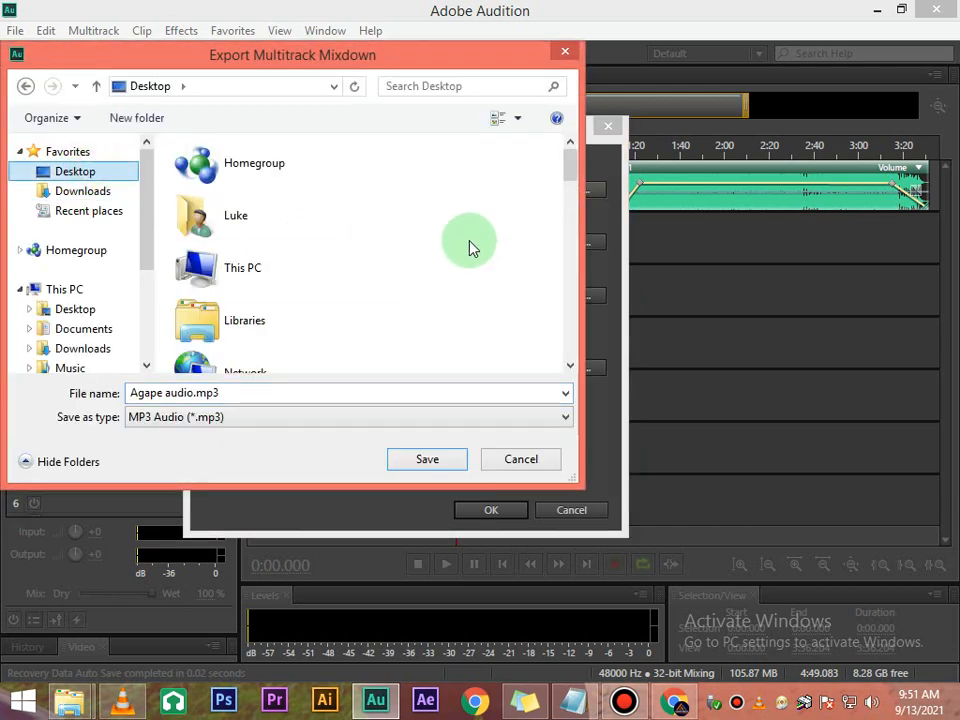
click(435, 456)
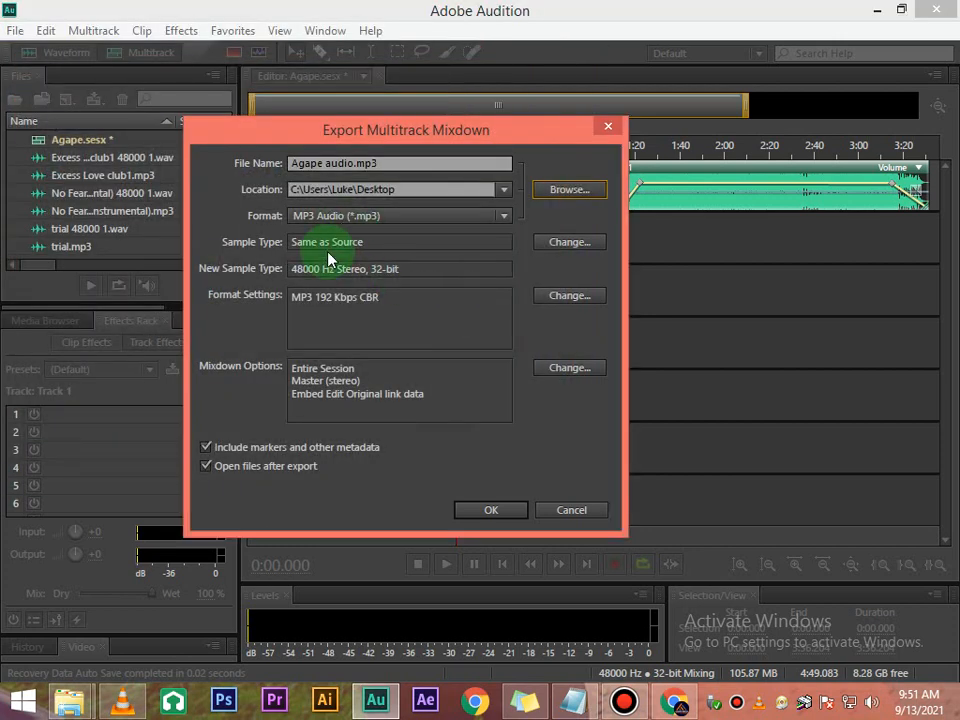
Step: Try MP2 Audio (*.mp2) as the mixdown format, return to MP3 Audio (*.mp3) and review the other available formats
click(504, 215)
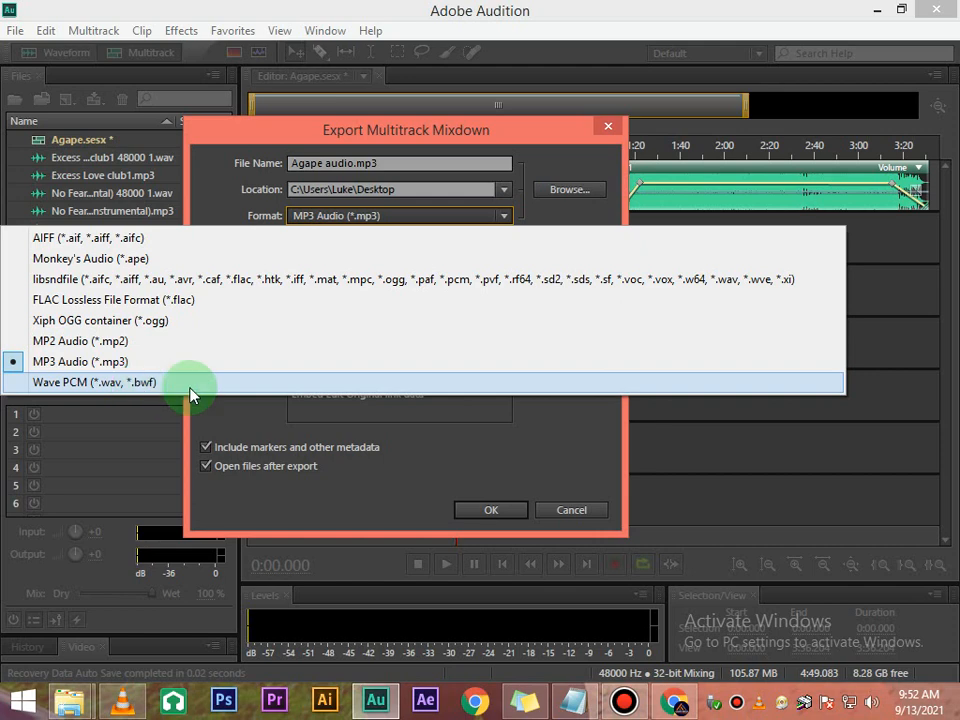
click(150, 343)
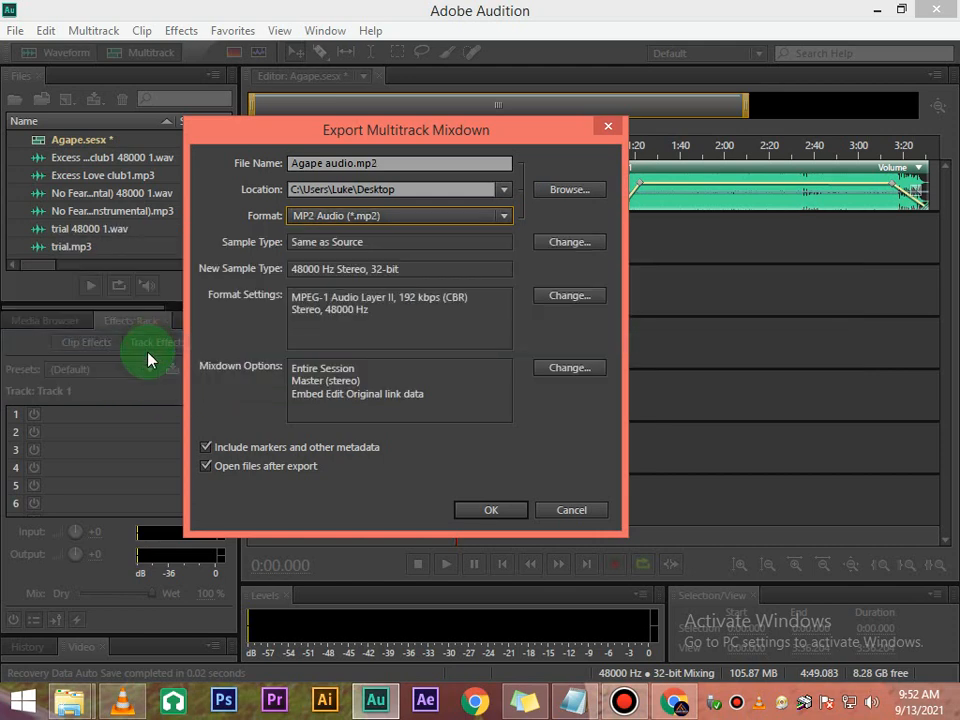
click(503, 218)
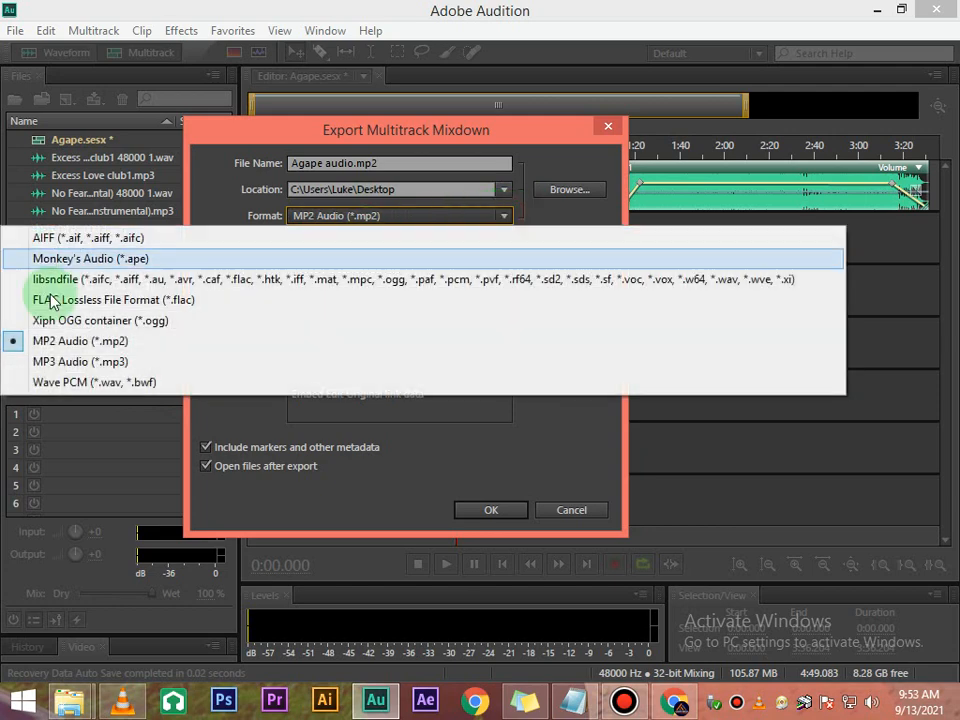
click(55, 365)
click(480, 216)
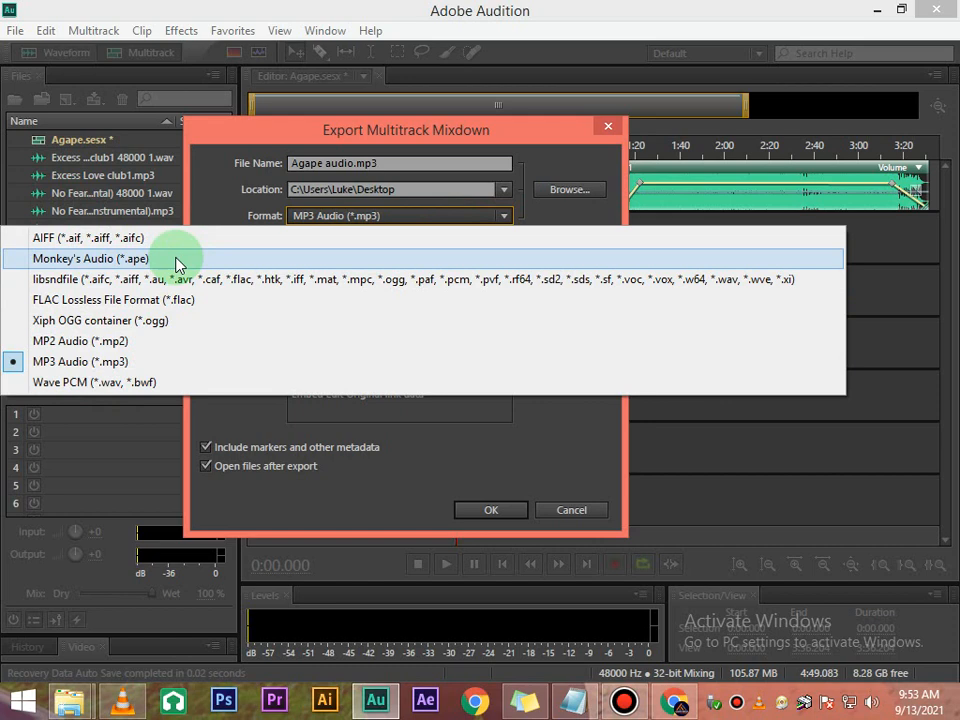
click(130, 361)
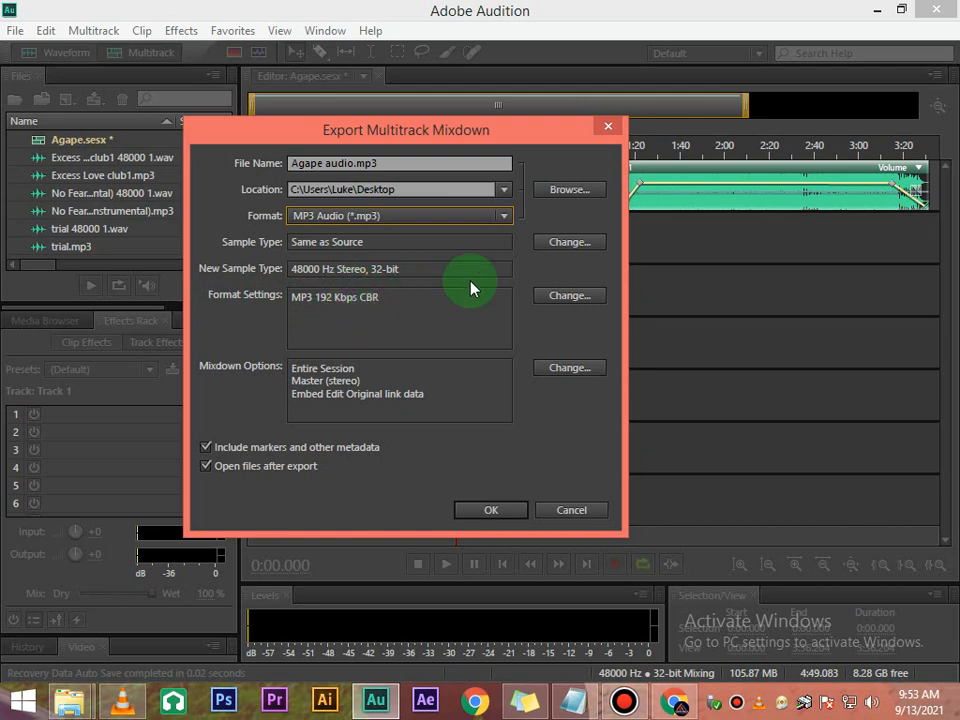
Step: Review the available MP3 bitrates, accept a constant 192 Kbps (48000 Hz) and export the mixdown
click(586, 300)
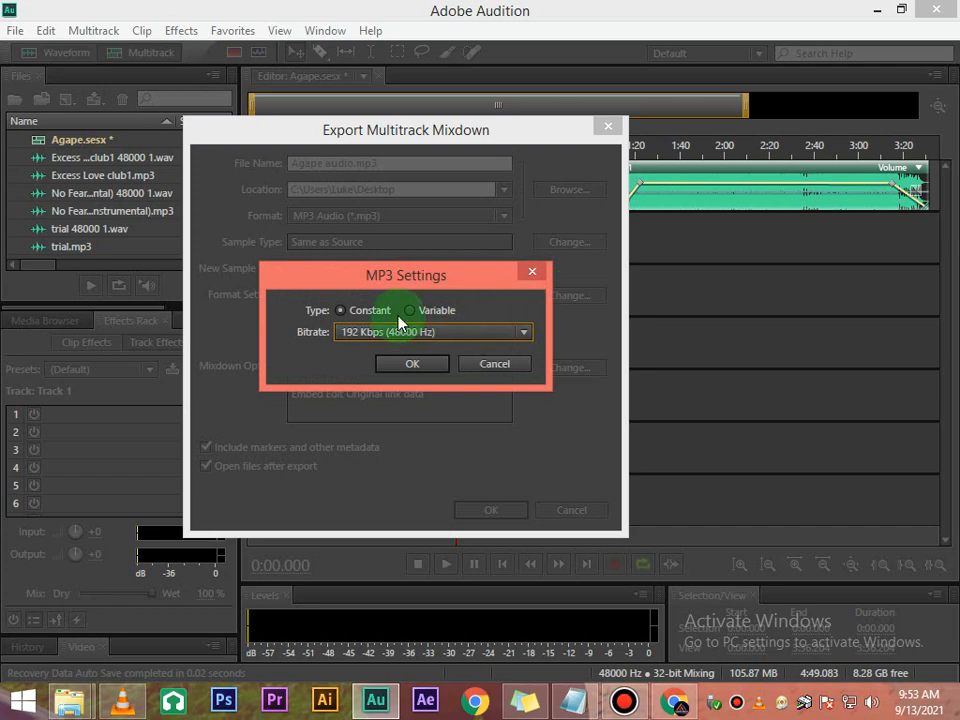
click(521, 333)
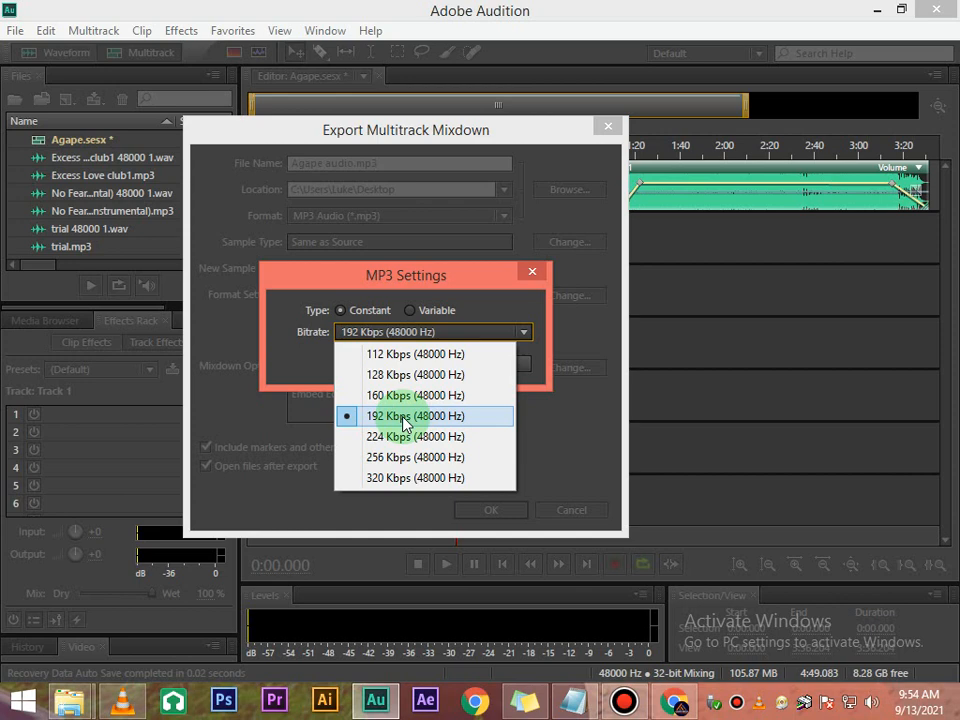
click(440, 277)
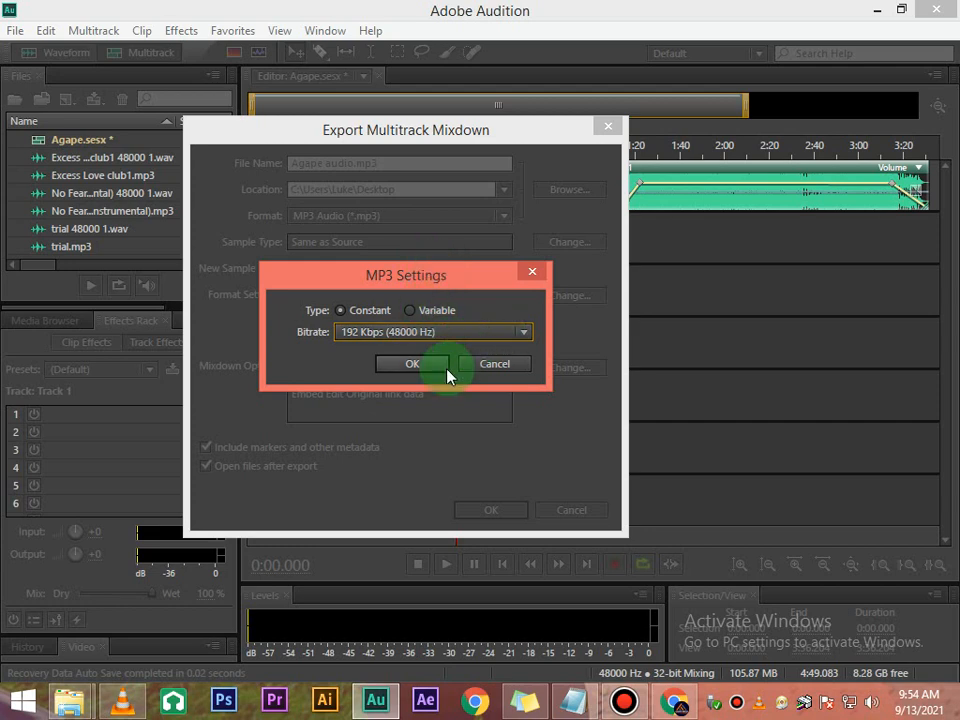
click(409, 364)
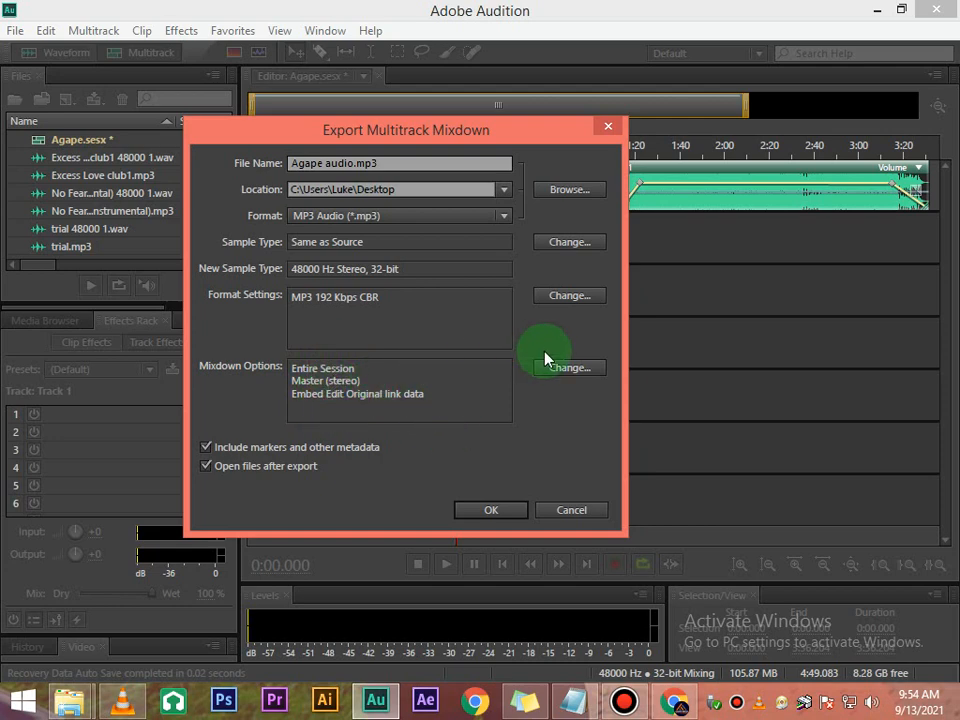
click(491, 510)
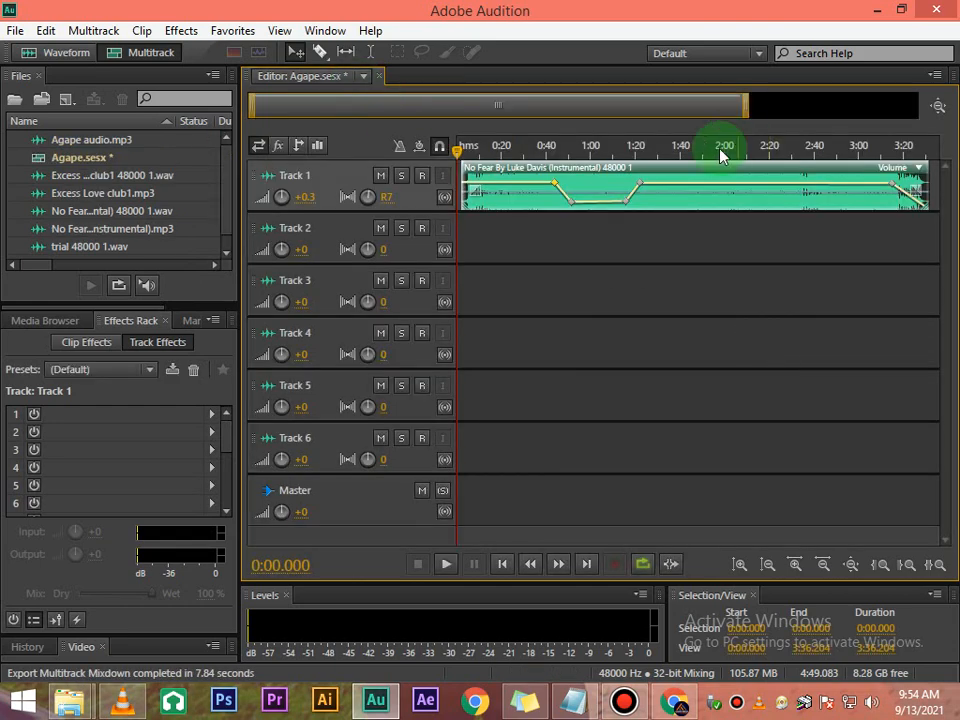
Step: Go to the desktop and play the exported Agape audio.mp3 in VLC media player
click(874, 10)
click(874, 12)
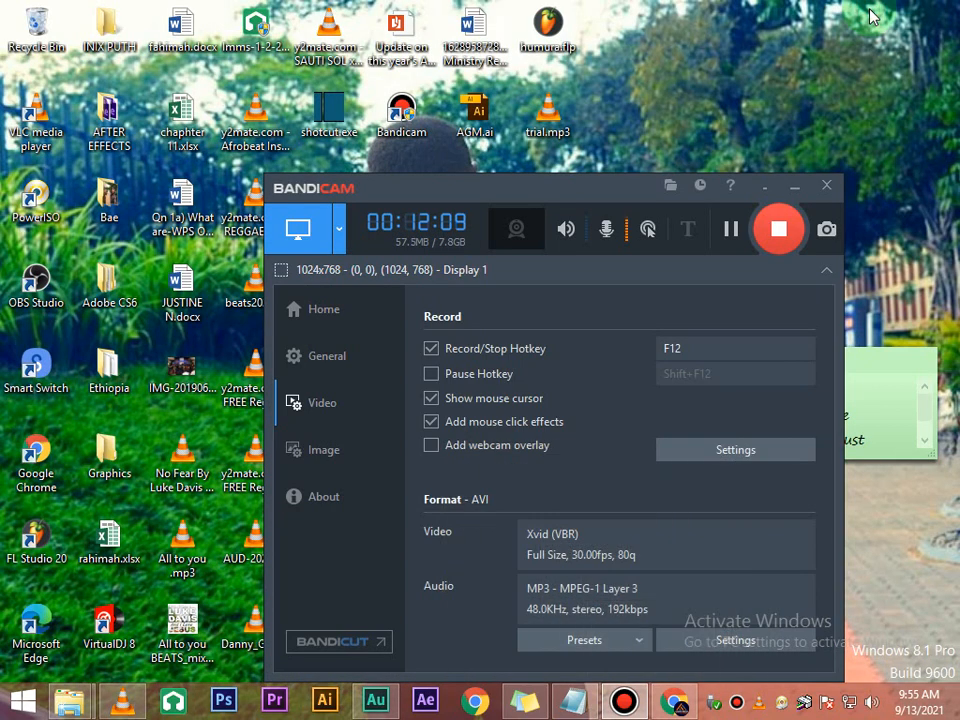
click(790, 186)
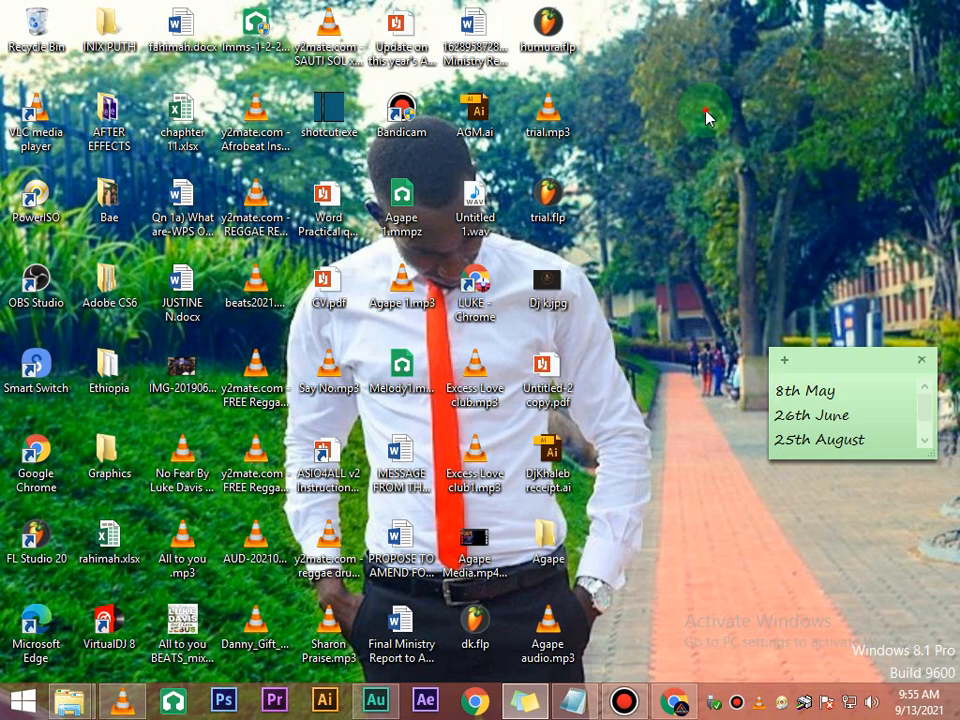
double_click(556, 623)
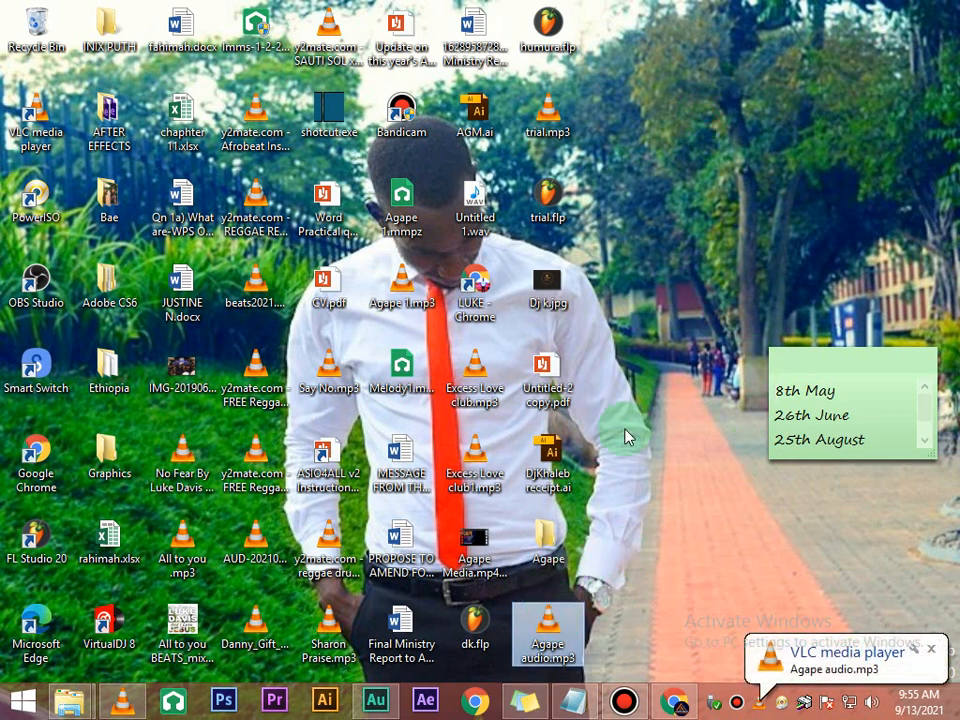
click(140, 706)
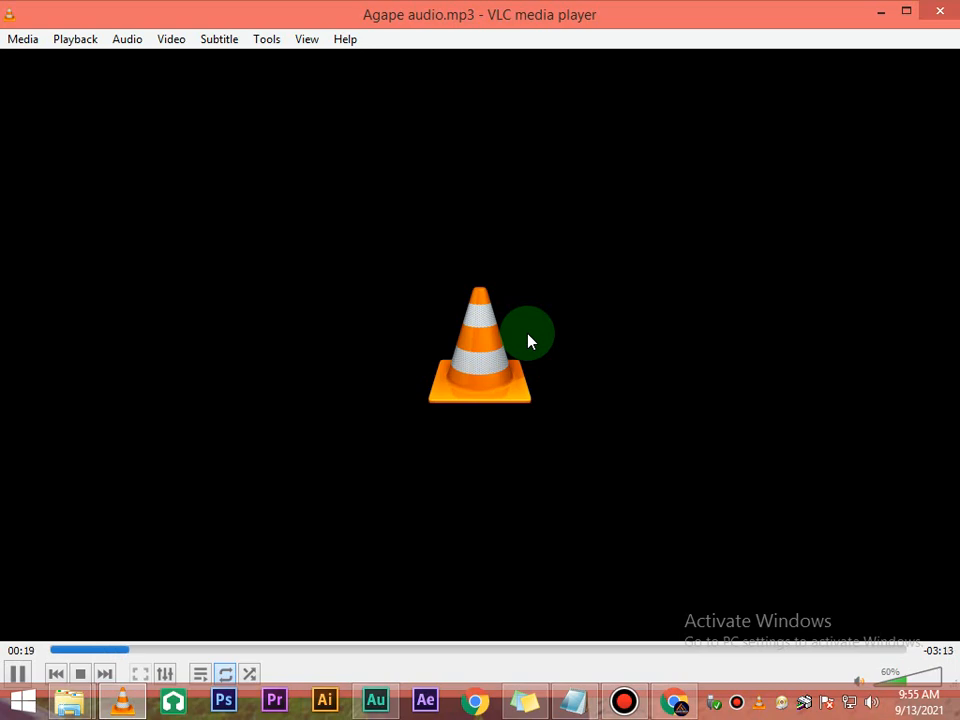
Step: Check the volume envelope in Audition, return to VLC and skip the playback to about 0:35 and slightly beyond
click(378, 698)
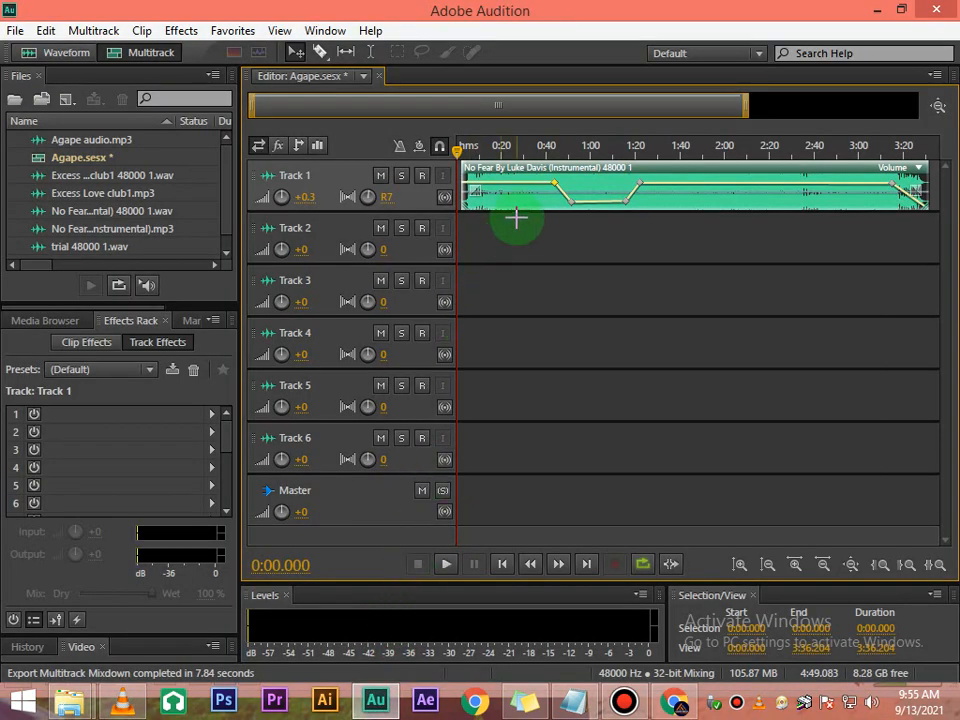
click(126, 702)
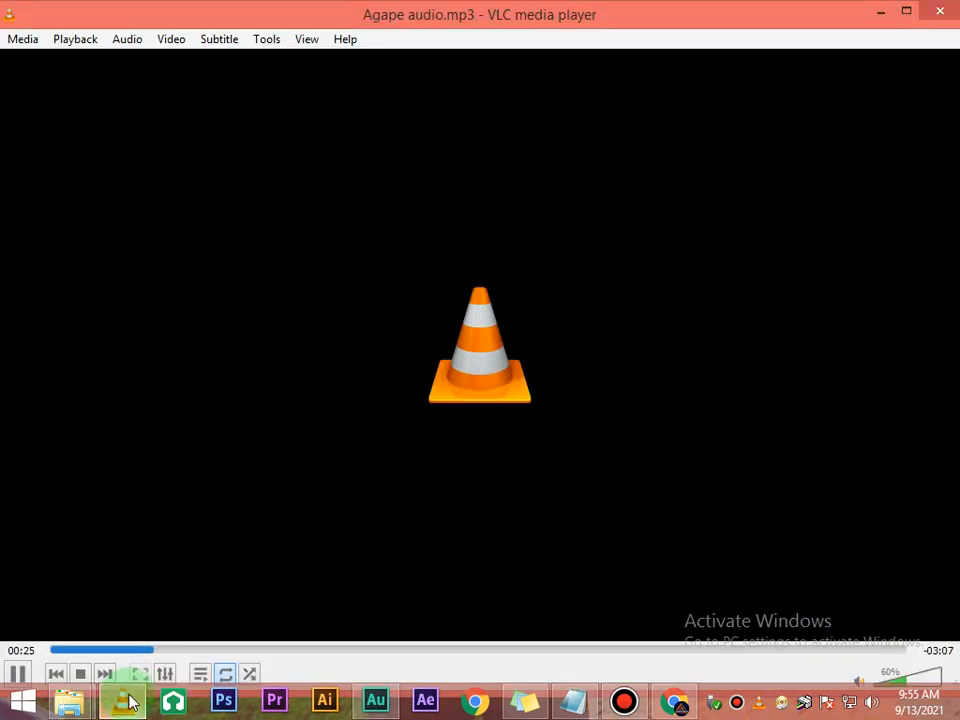
click(184, 650)
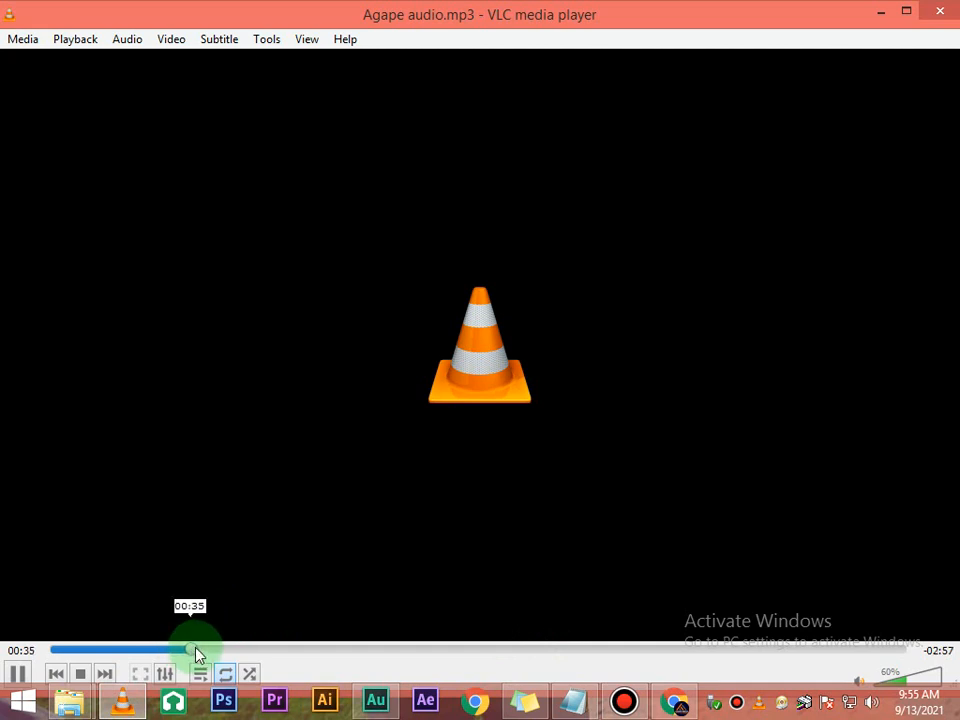
click(198, 650)
click(207, 652)
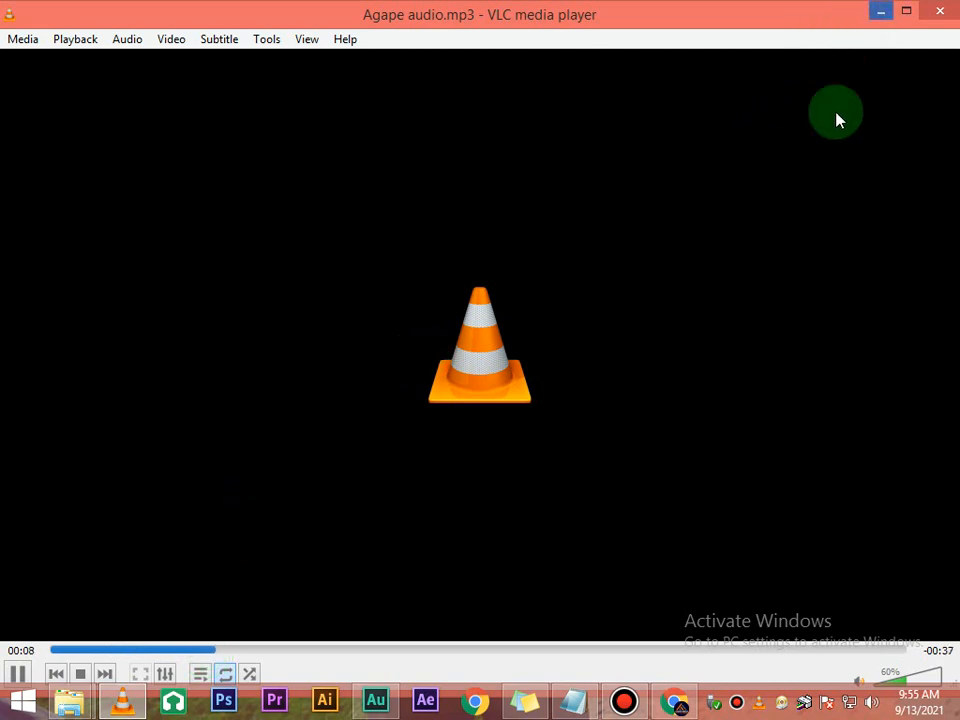
Step: Compare the playback with the Track 1 volume dip in Audition, pause it in VLC and return to the session
mouse_move(397, 701)
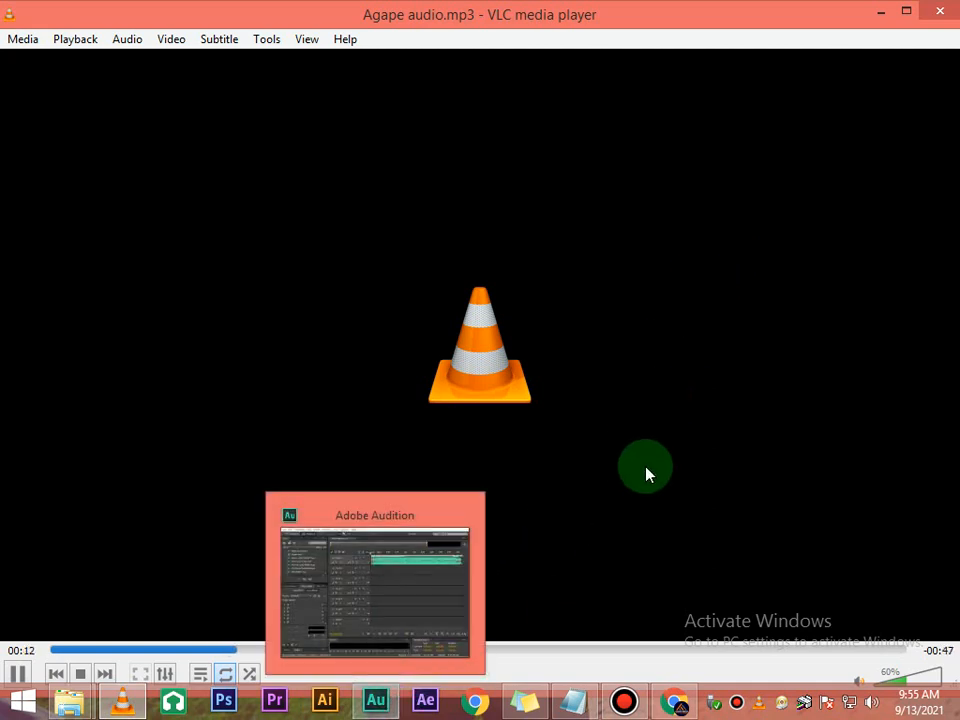
click(390, 701)
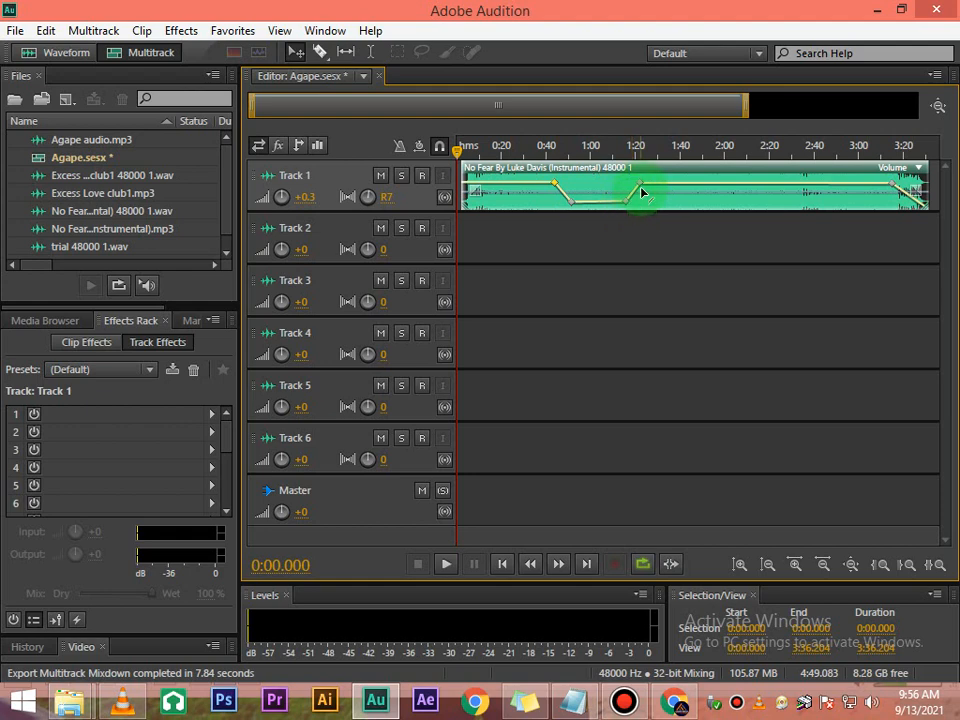
mouse_move(642, 189)
click(122, 700)
key(space)
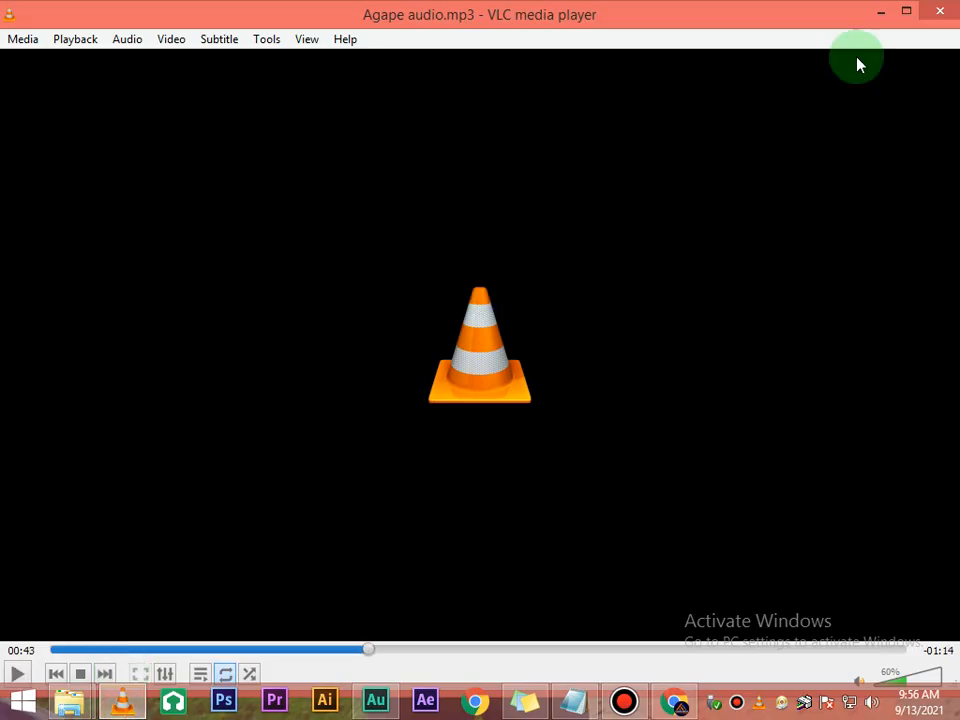
click(882, 12)
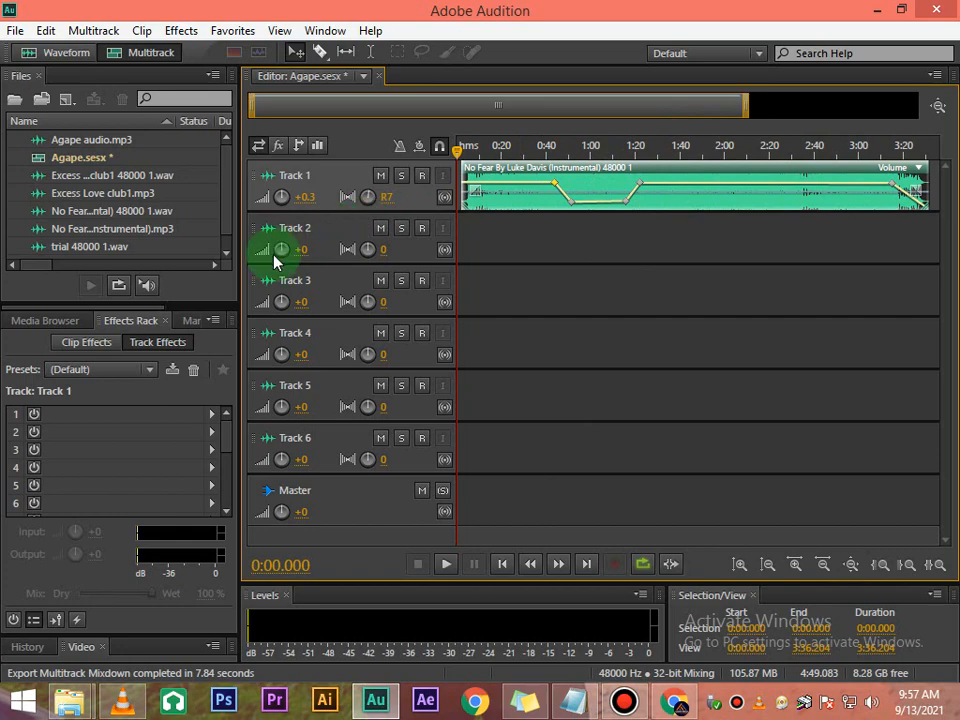
Step: Review the available effect categories for the session and leave Audition for the desktop
click(180, 30)
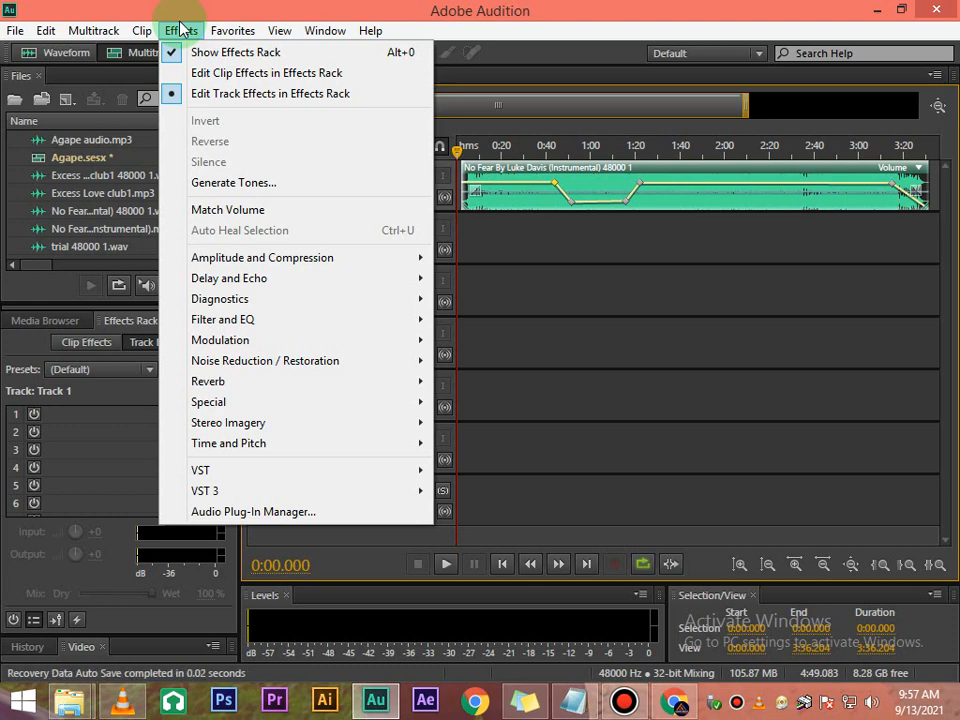
click(882, 12)
click(882, 12)
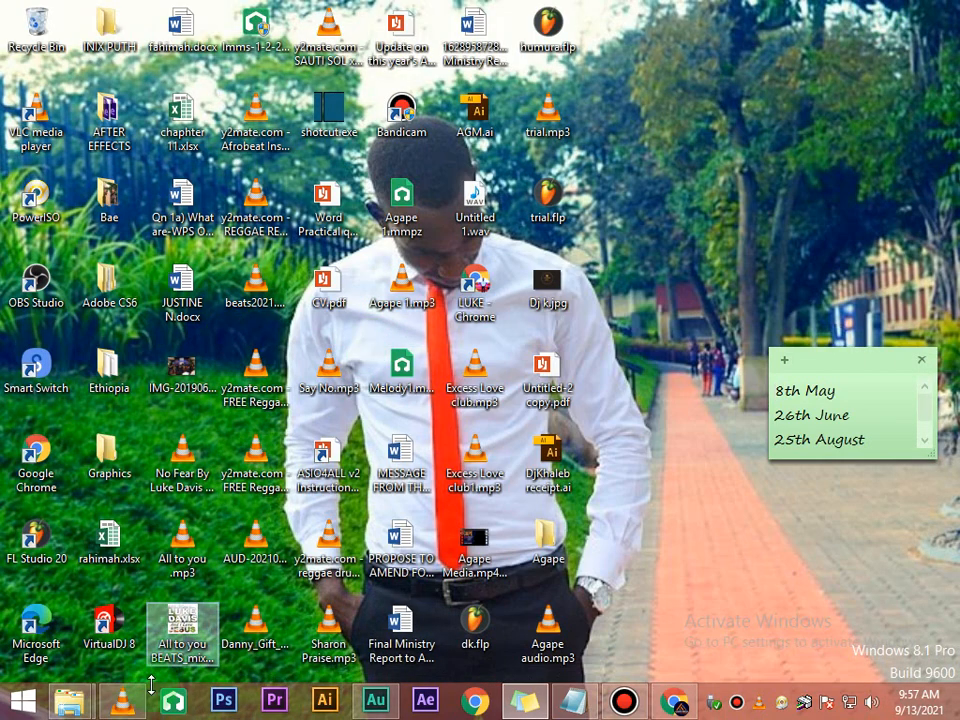
Step: Switch to File Explorer and open the Cool_Music folder on the E: drive
mouse_move(72, 708)
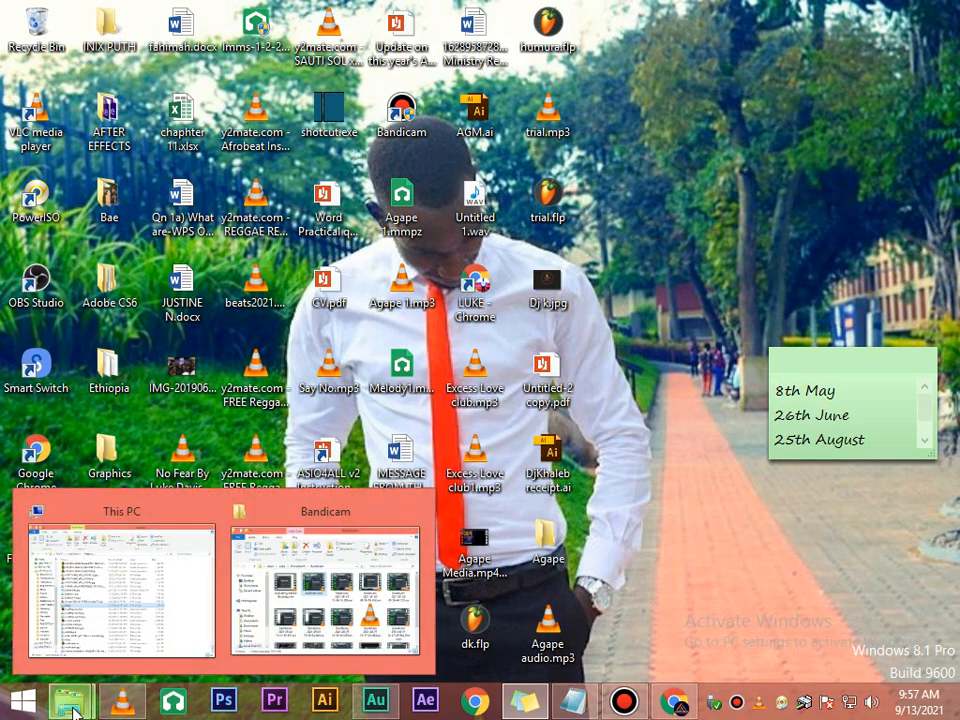
click(129, 609)
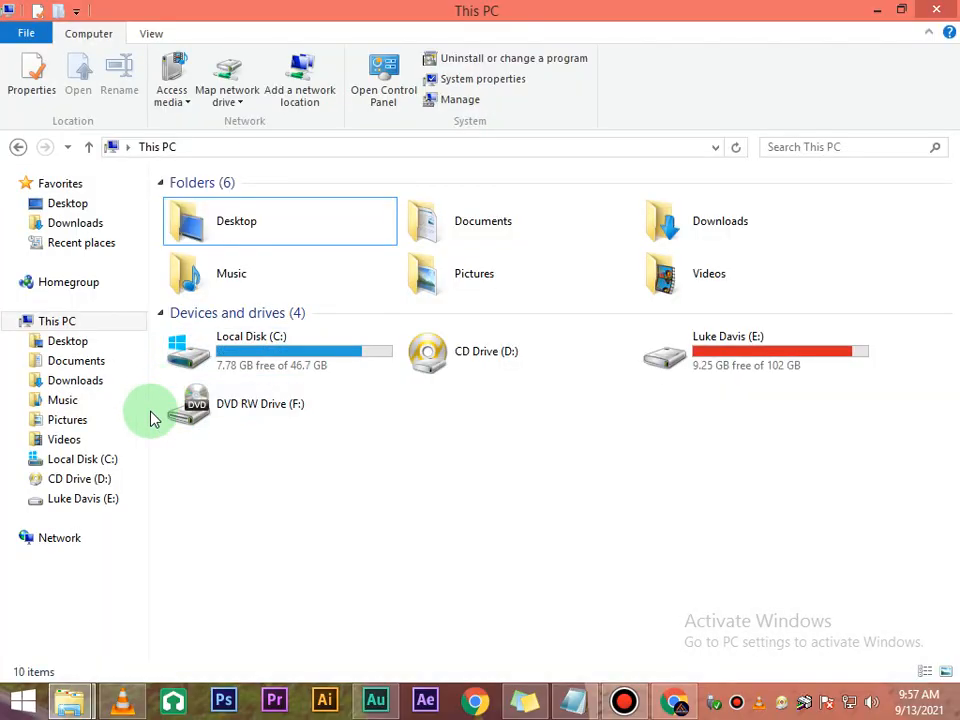
click(810, 362)
double_click(810, 362)
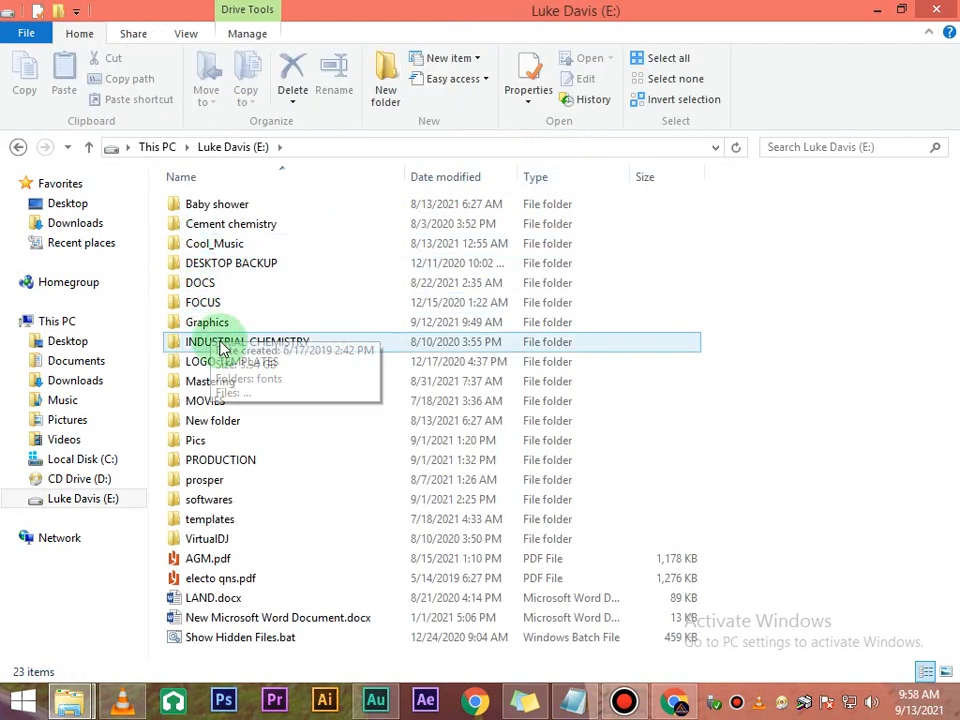
click(242, 246)
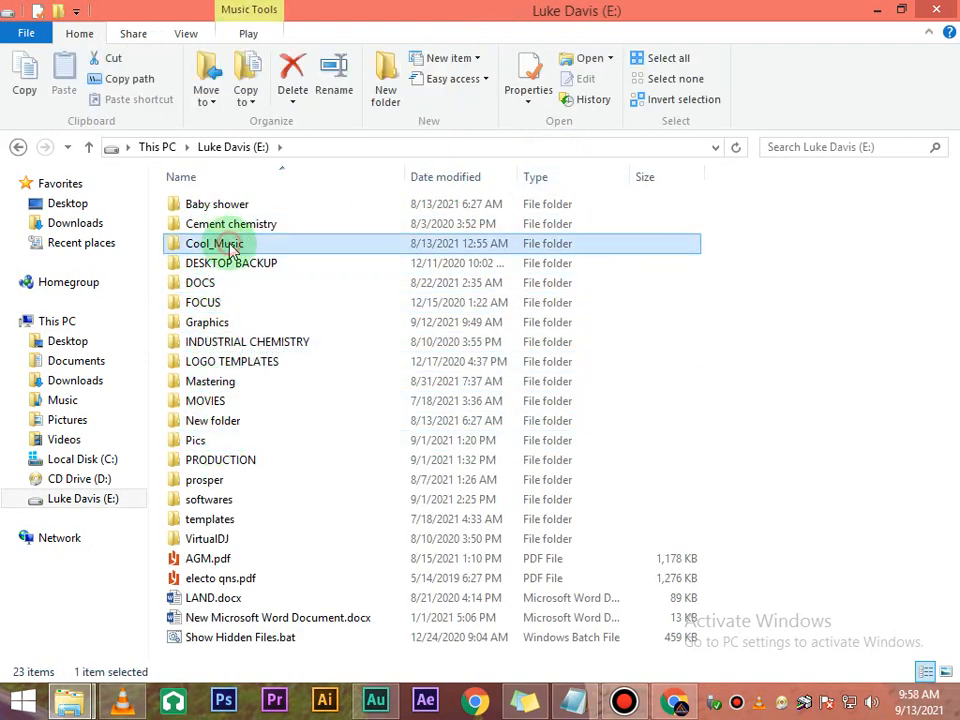
double_click(257, 247)
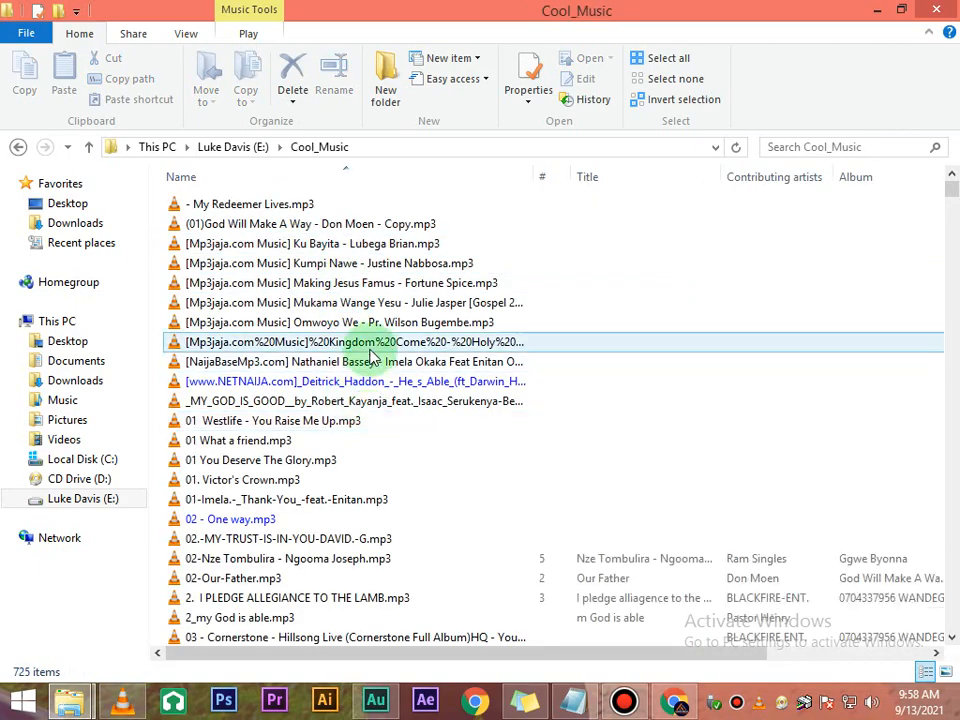
Step: Browse the Cool_Music file list through the titles starting with A to find the finished Agape song
click(360, 480)
scroll(360, 478, down, 2)
scroll(355, 440, down, 7)
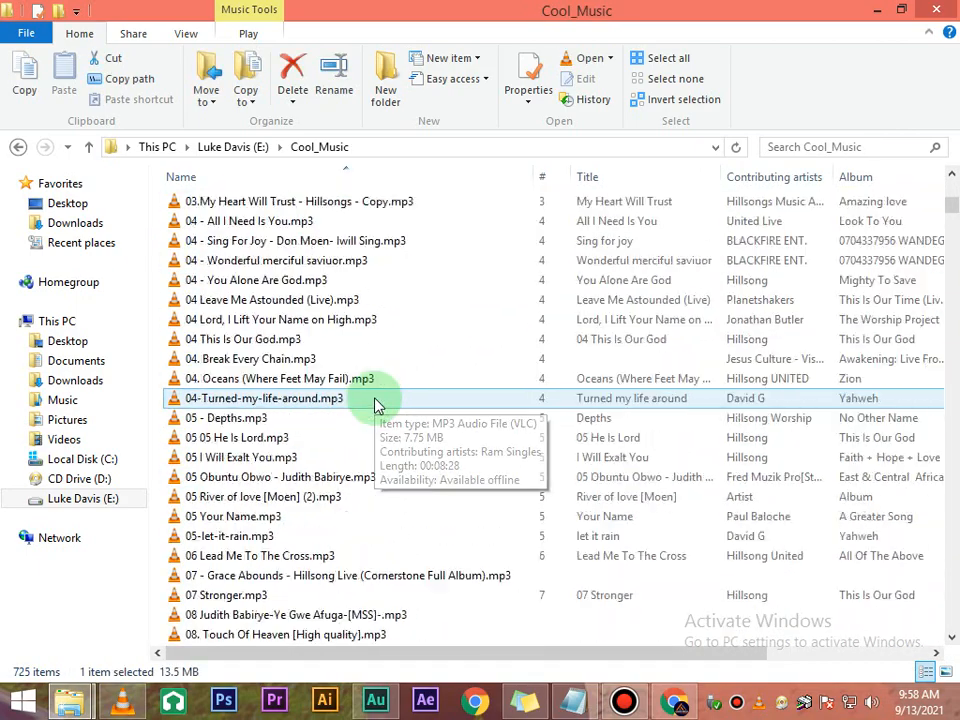
scroll(376, 405, down, 6)
scroll(376, 400, down, 8)
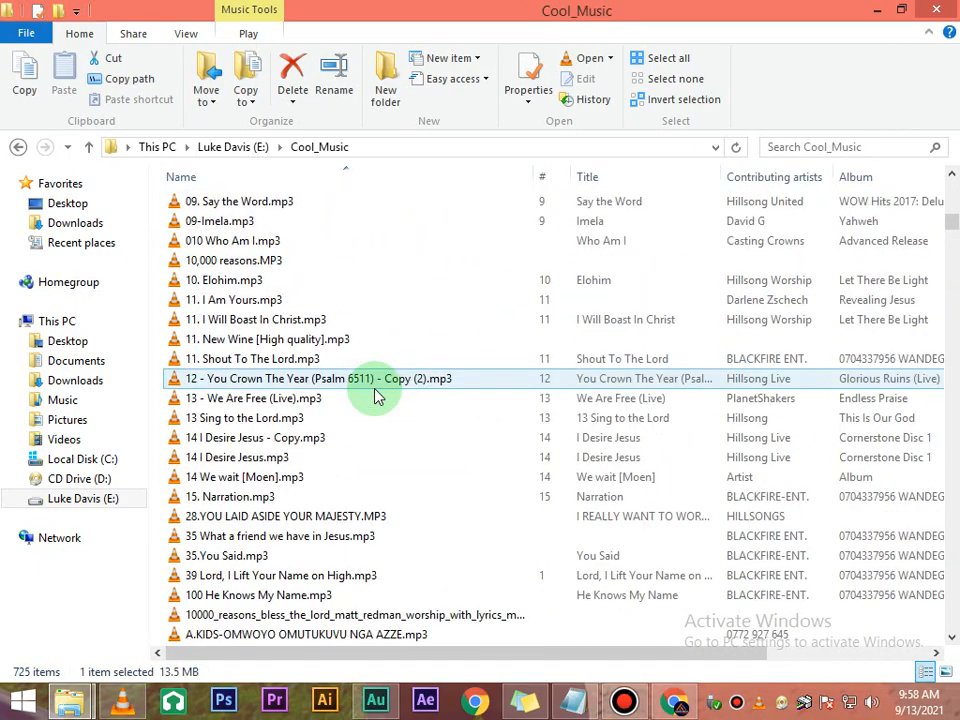
scroll(376, 398, down, 3)
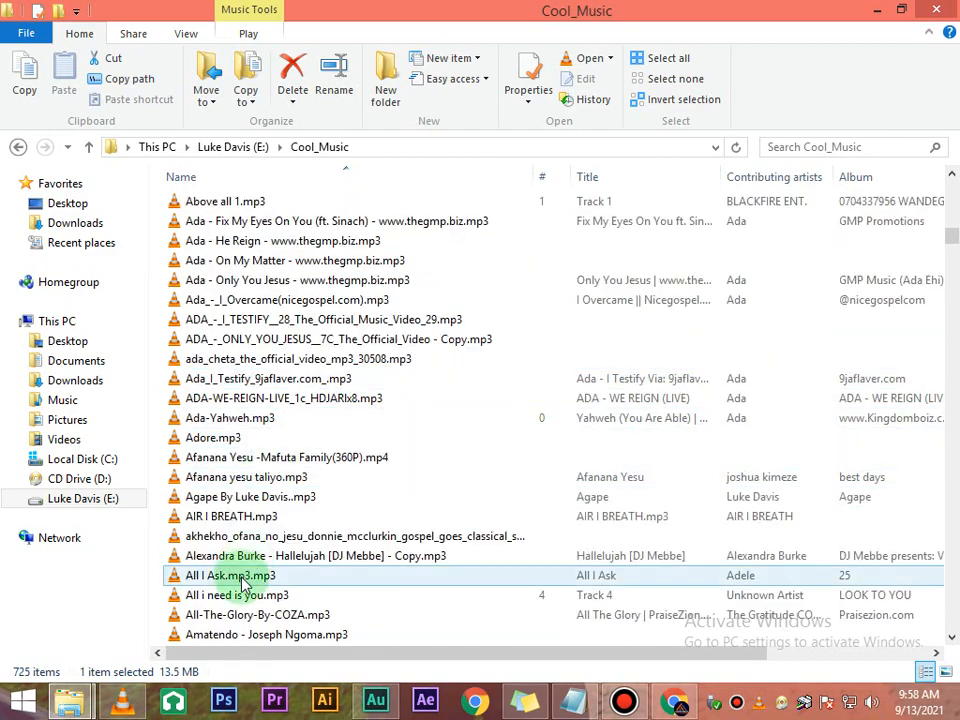
click(250, 424)
scroll(270, 530, down, 3)
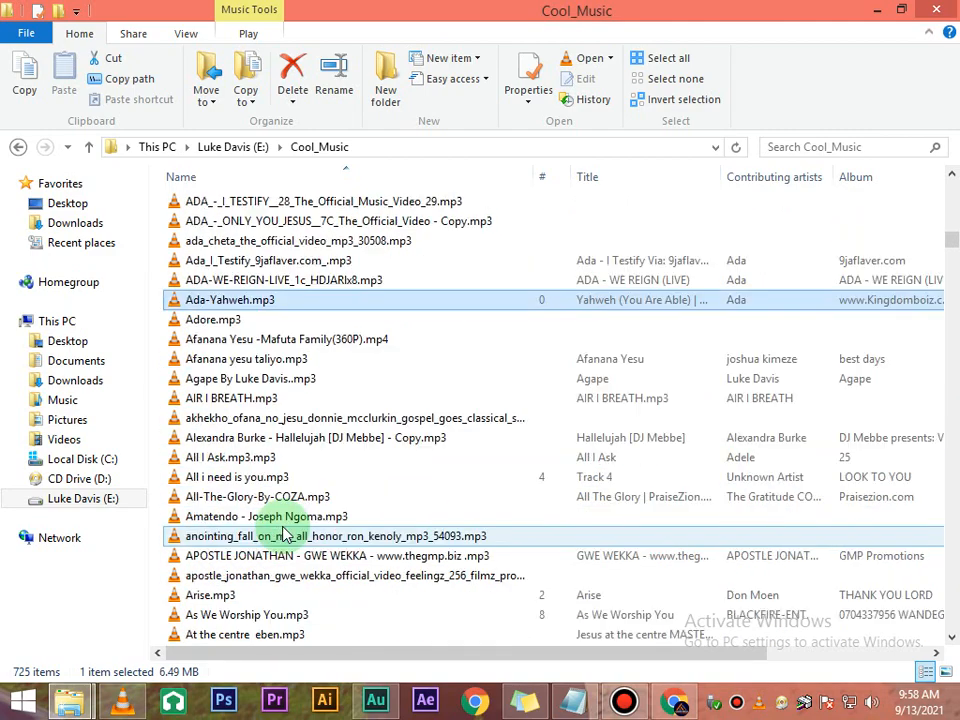
scroll(327, 443, down, 1)
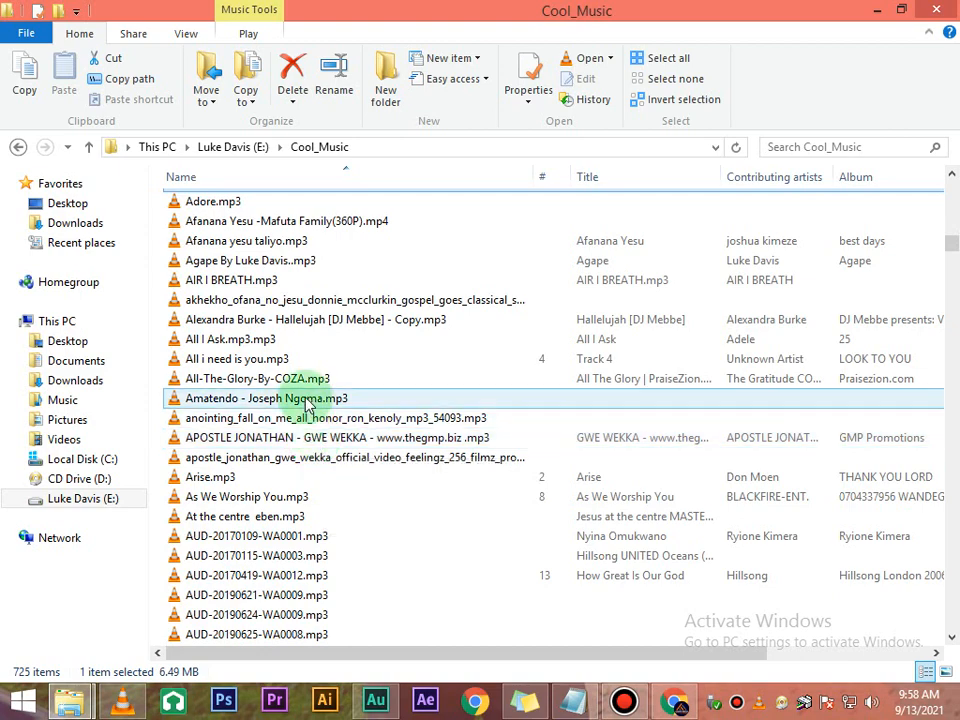
scroll(305, 388, down, 2)
scroll(305, 390, down, 3)
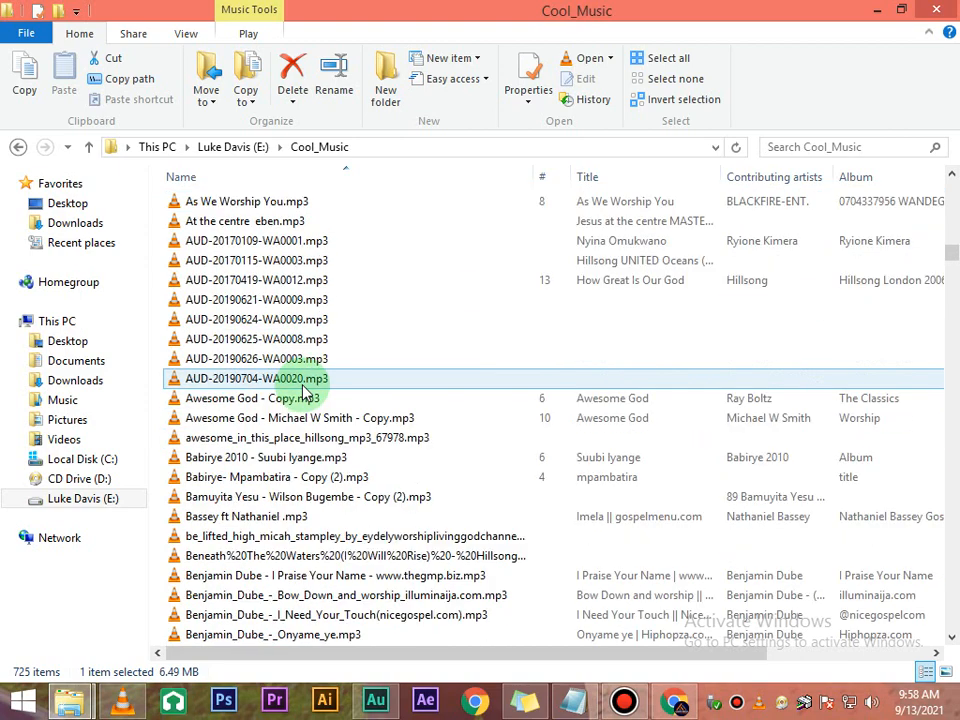
Step: Go back to the finished Agape song in the list, play it in VLC media player and pause it at about 0:07
scroll(305, 393, up, 2)
scroll(305, 390, up, 2)
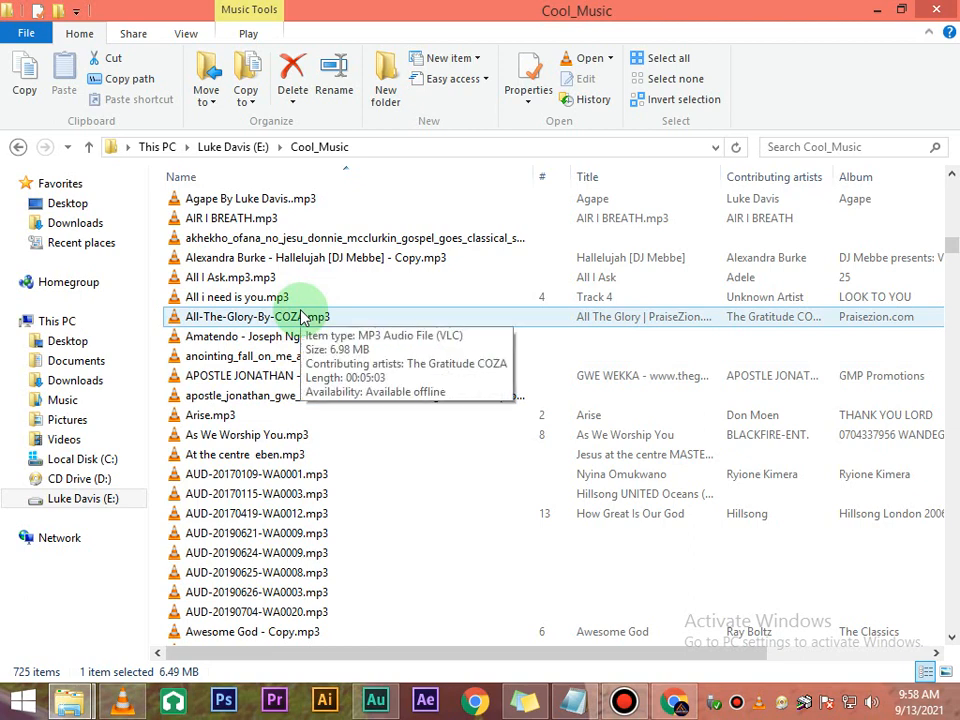
scroll(300, 317, up, 1)
double_click(302, 258)
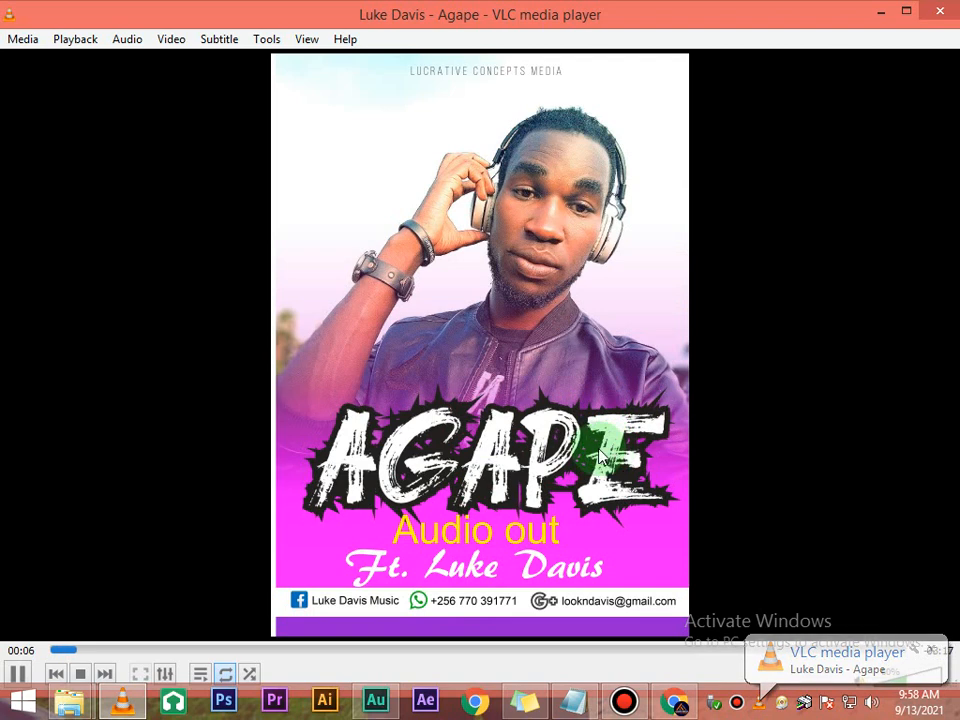
key(space)
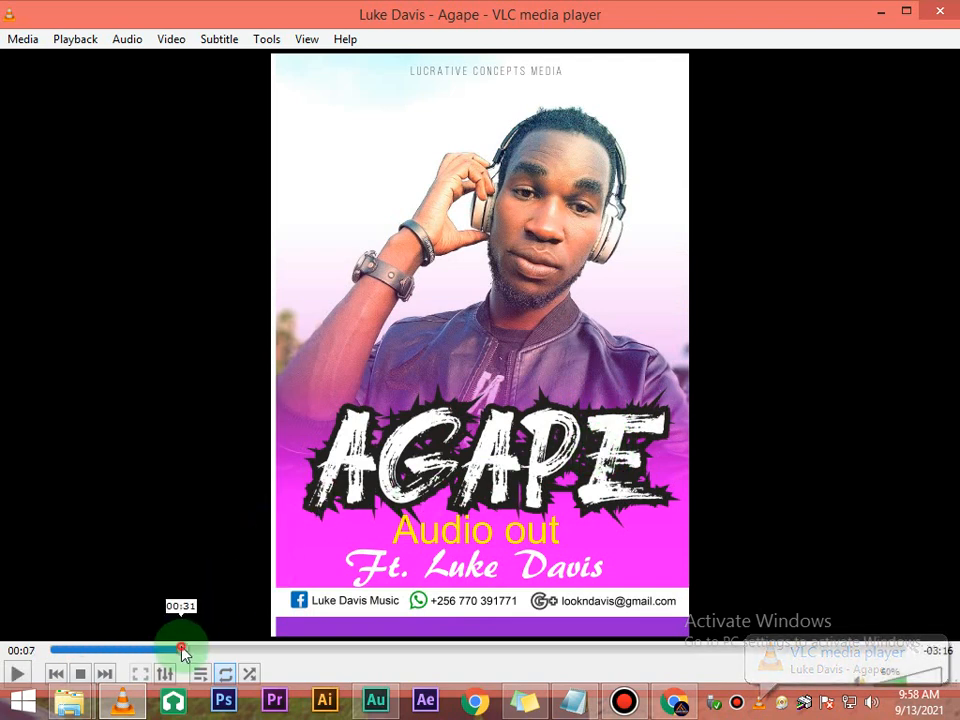